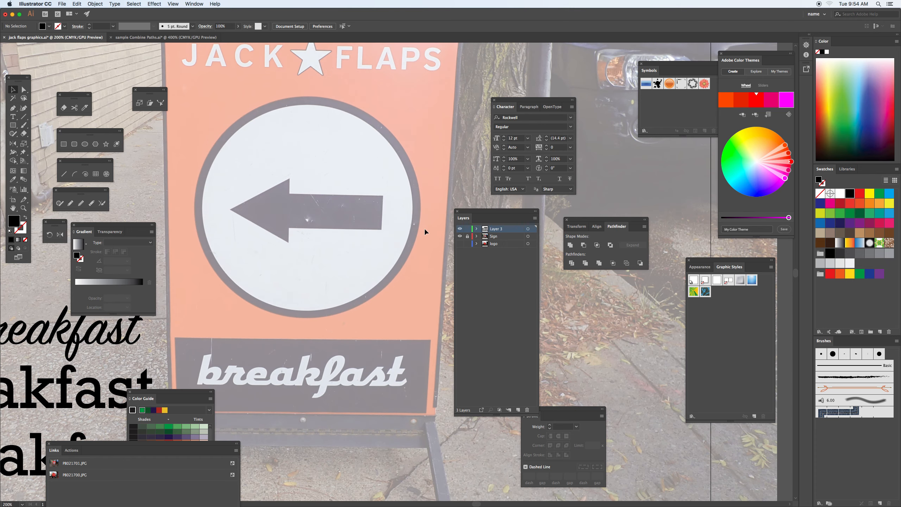
Move the Color Guide and Links panels aside so that the whole sign board is clear for tracing
drag(422, 208, 426, 262)
drag(204, 390, 138, 347)
drag(210, 444, 129, 444)
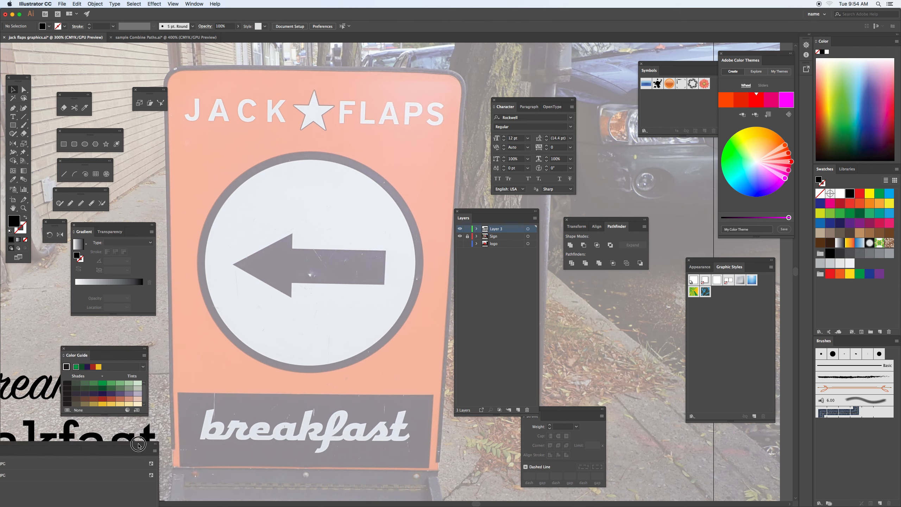
Draw a rectangle about 3.88 by 5.31 in around the sign board with no fill and a black stroke
click(14, 126)
click(9, 231)
click(25, 240)
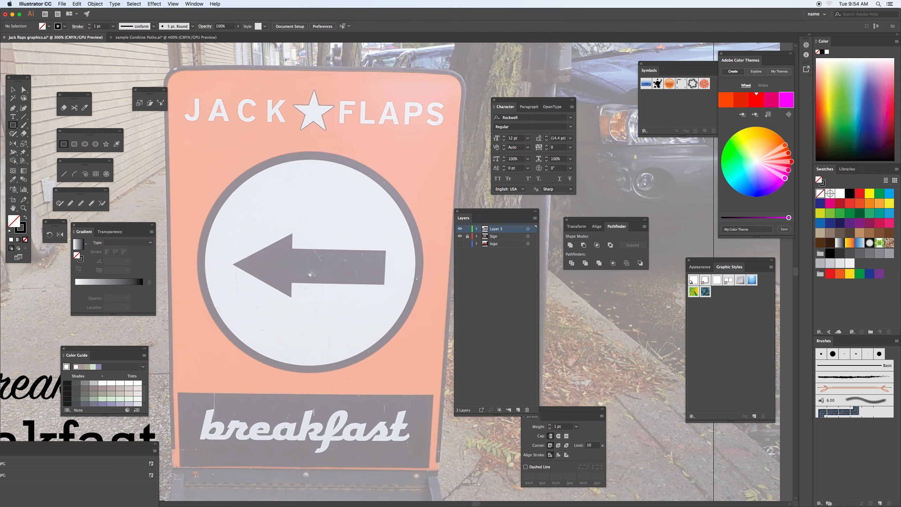
drag(164, 67, 458, 470)
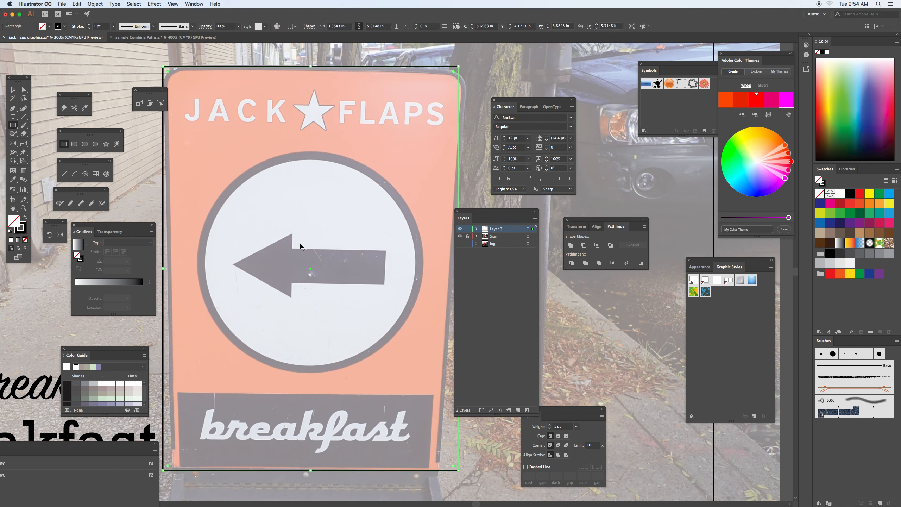
Round only the rectangle's two upper corners to a radius of about 0.41 in
key(a)
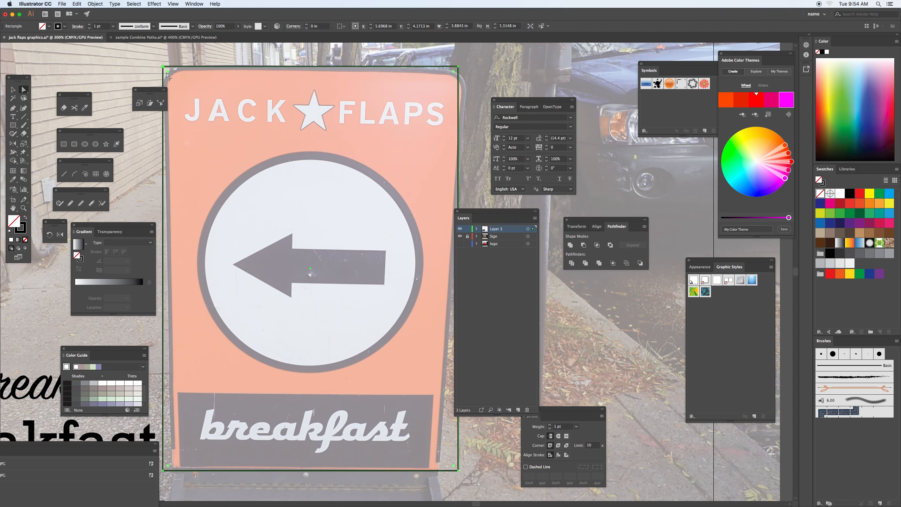
drag(151, 61, 467, 86)
drag(168, 72, 200, 94)
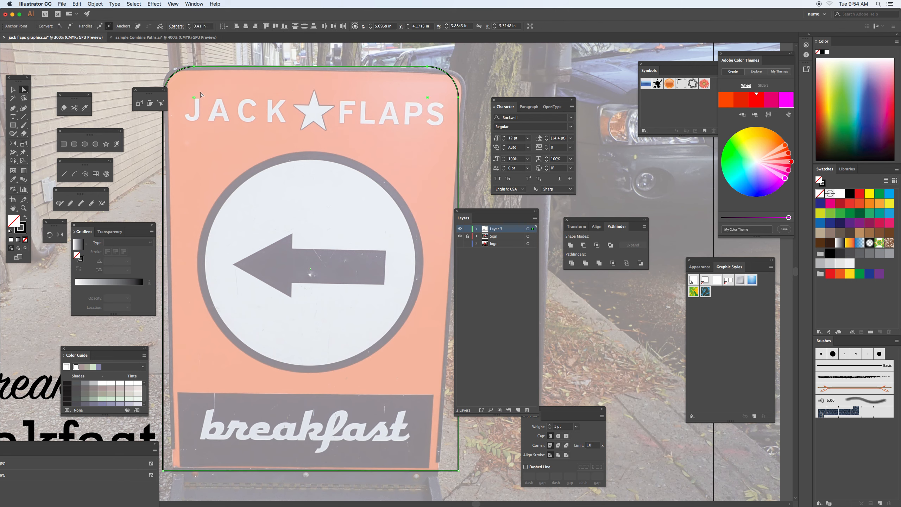
Set the sign outline's stroke weight to 7 pt
key(i)
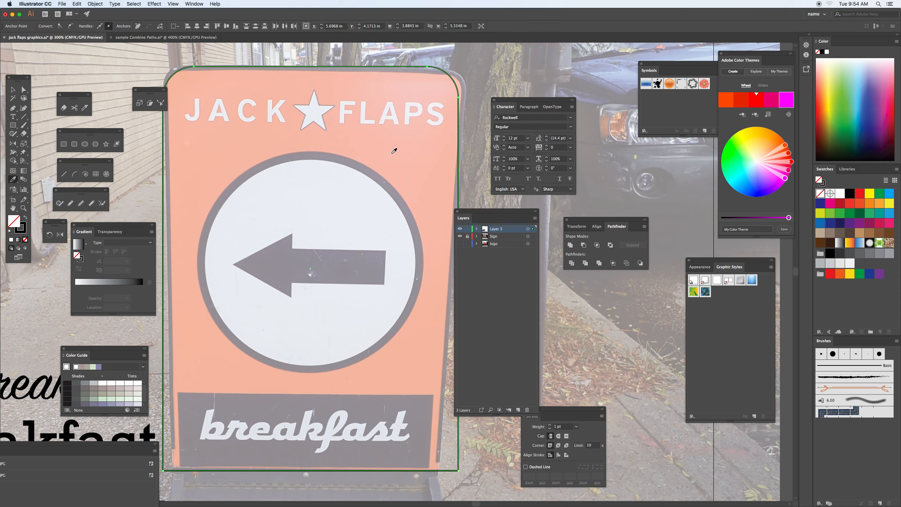
click(550, 426)
click(550, 425)
click(551, 425)
click(550, 425)
click(550, 425)
click(550, 425)
click(550, 425)
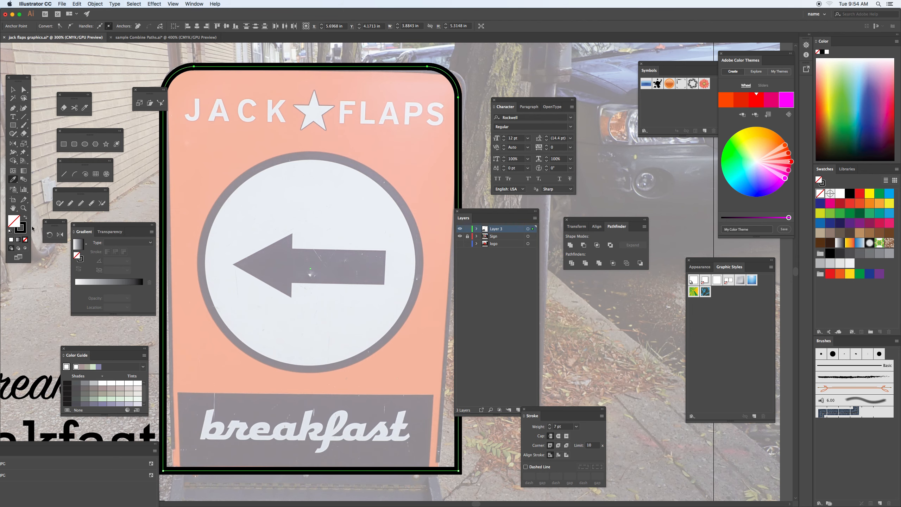
Try filling the outline with the sign's sampled red and turning off image dimming on the Sign layer, undoing both
click(209, 152)
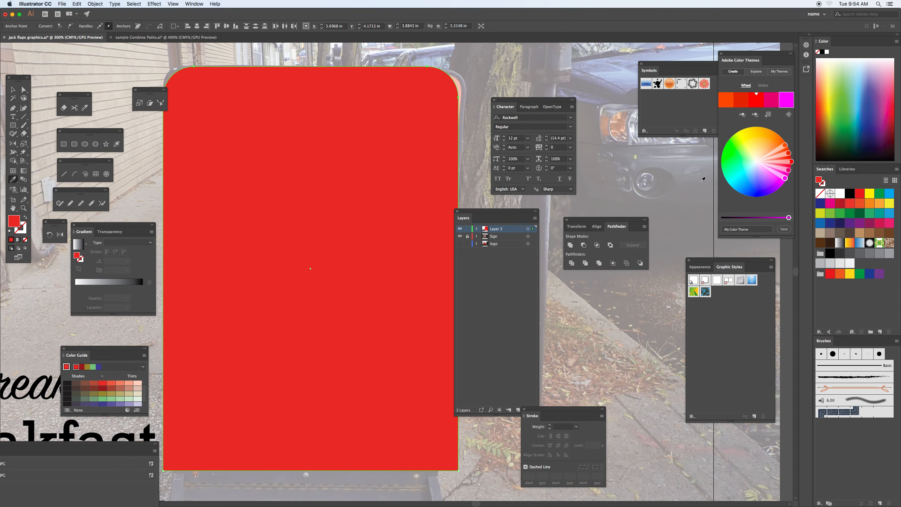
key(super+z)
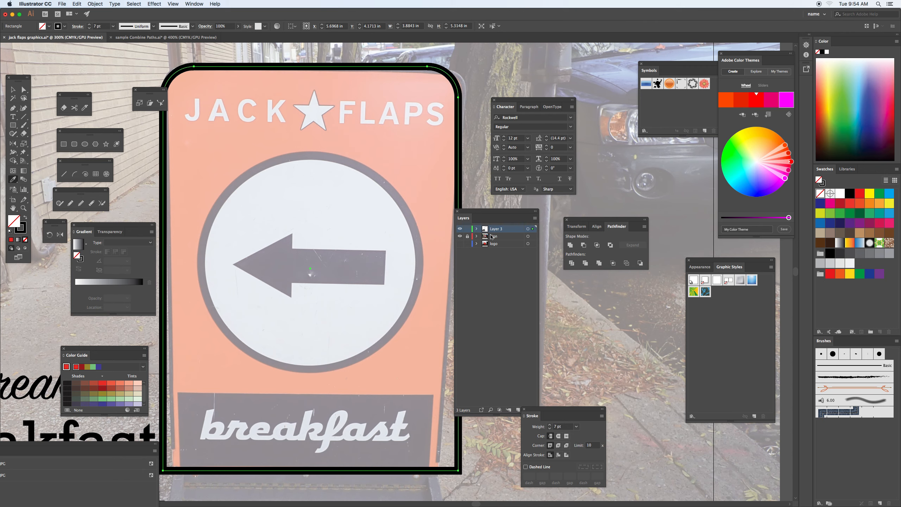
double_click(512, 239)
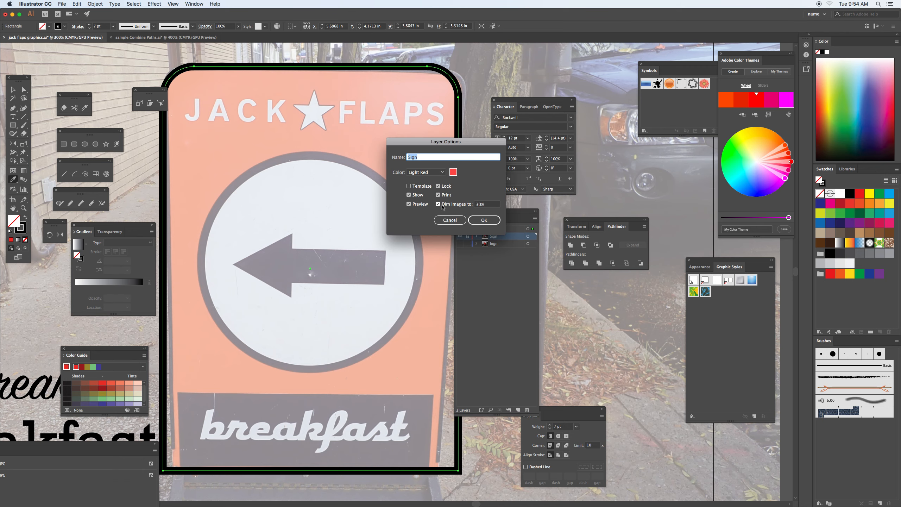
click(438, 204)
click(483, 220)
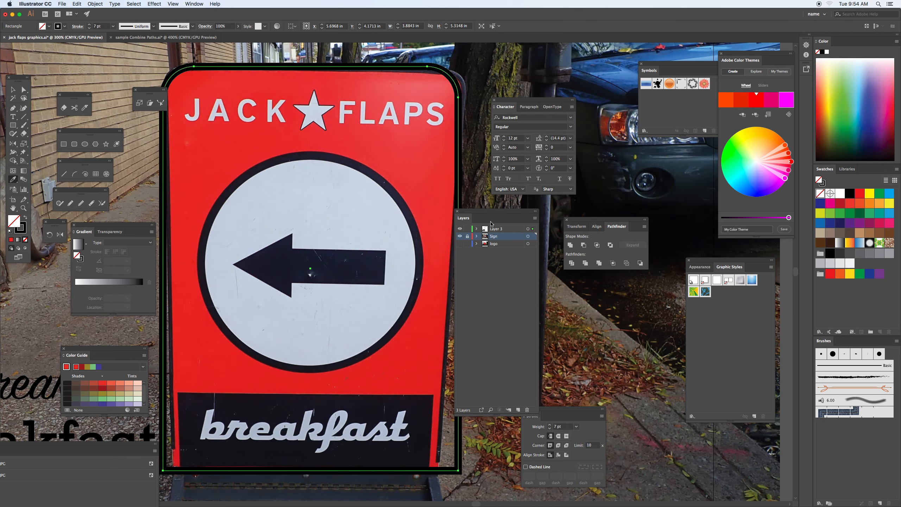
key(super+z)
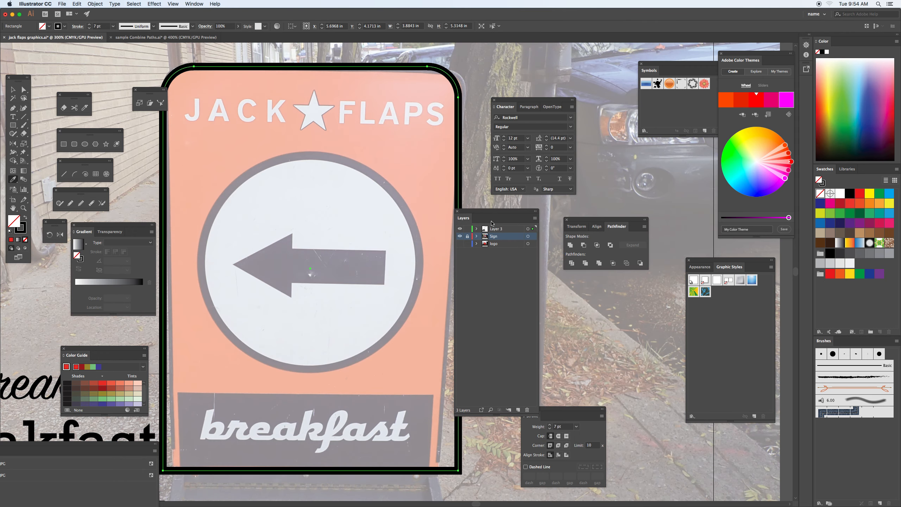
Fill the rounded rectangle with red sampled from the sign photo and give it a black stroke
click(411, 158)
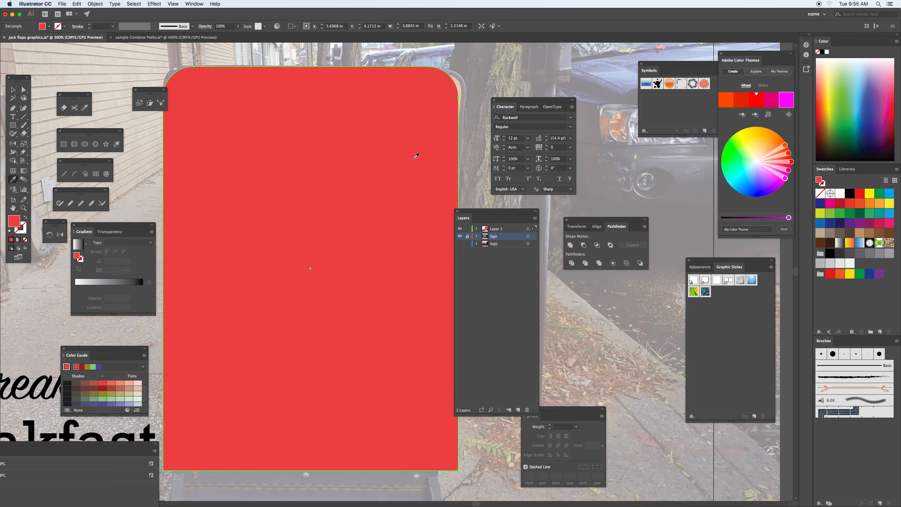
click(20, 233)
click(851, 196)
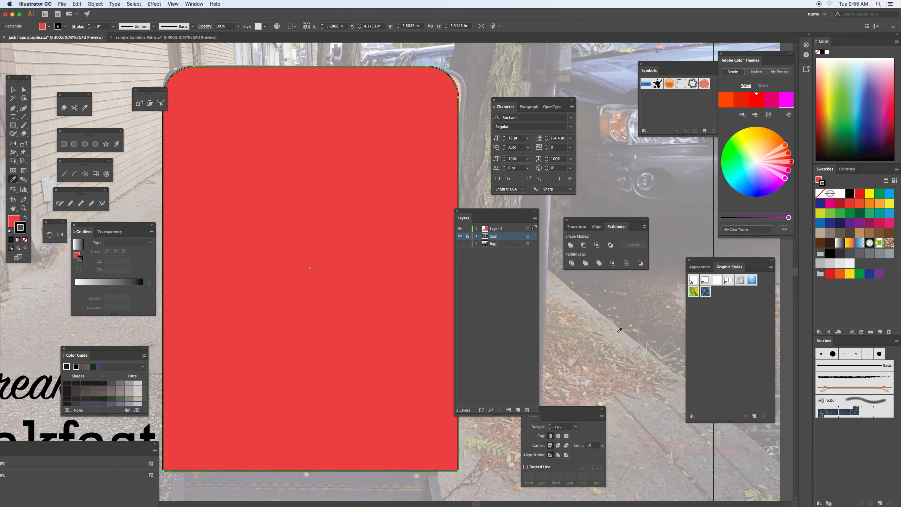
Set the rounded rectangle's stroke weight to 8 pt and hide the shape
click(570, 430)
key(Up)
key(Up)
key(Up)
key(Up)
key(Up)
key(Up)
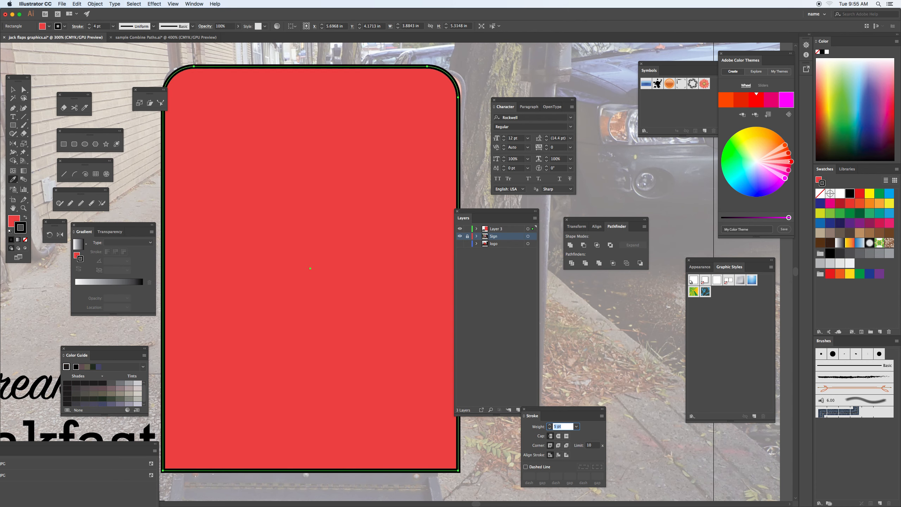
key(Up)
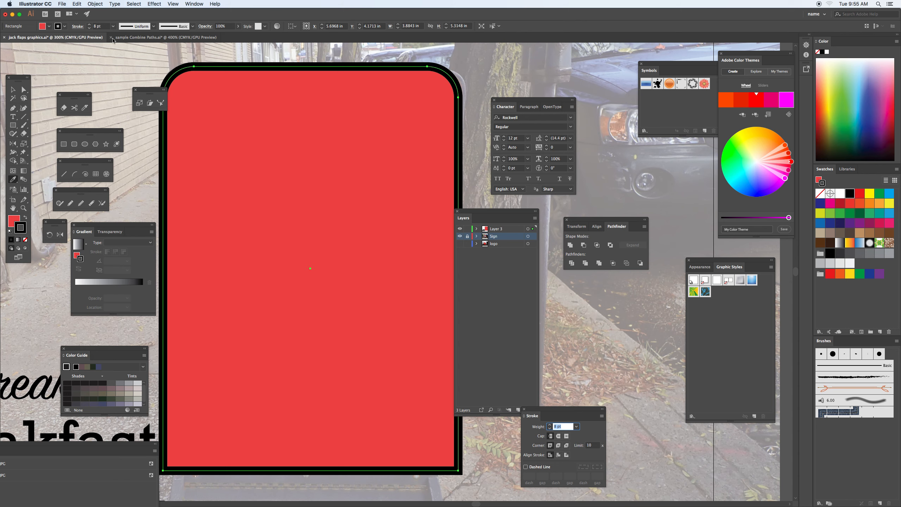
click(96, 5)
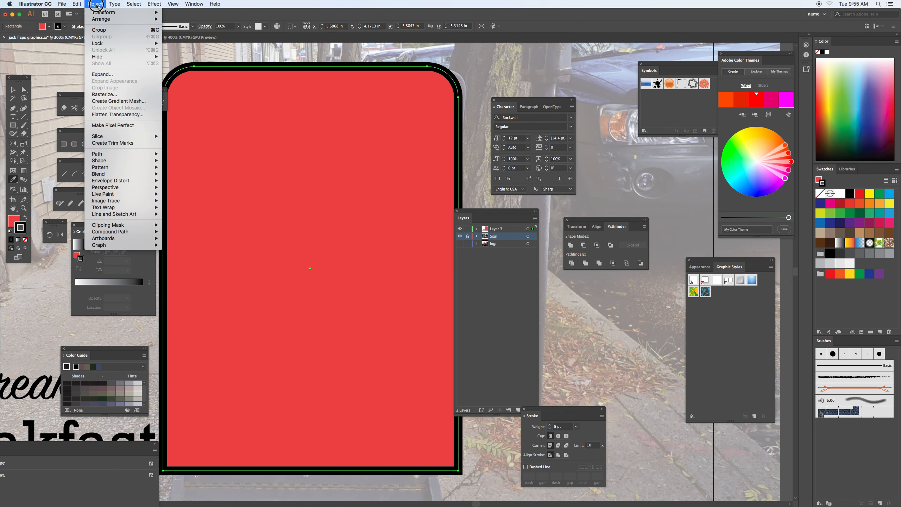
click(176, 58)
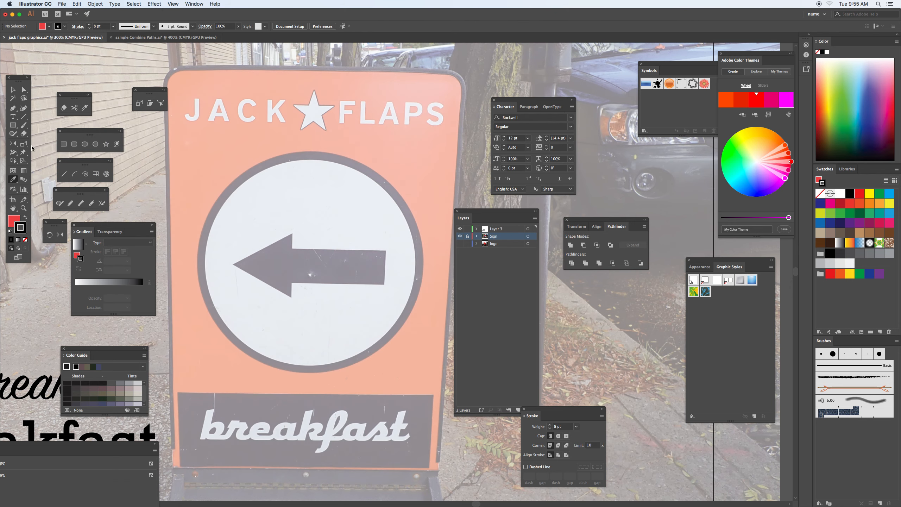
Draw a white-filled circle about 2.81 in across over the sign's circle and clear it from view
click(85, 143)
mouse_move(188, 172)
mouse_down()
mouse_move(351, 304)
mouse_move(395, 372)
mouse_move(412, 358)
mouse_move(416, 367)
mouse_up()
click(14, 221)
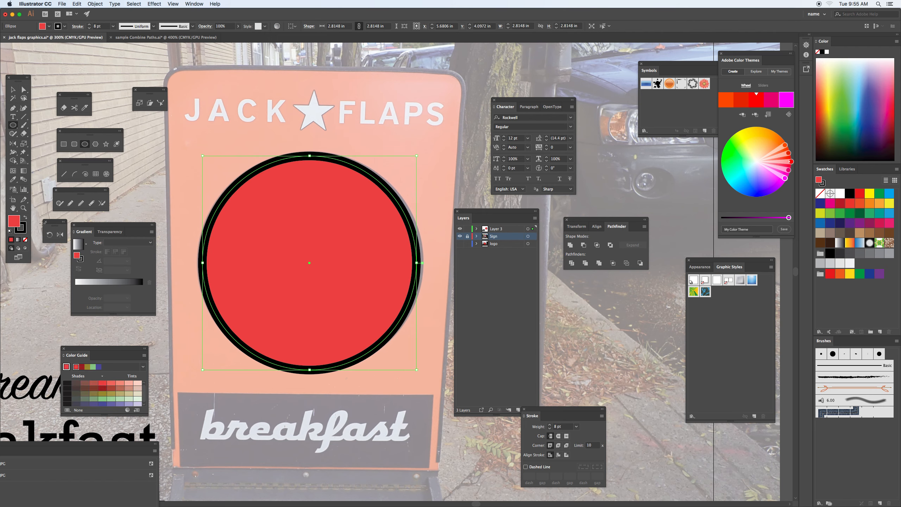
click(841, 193)
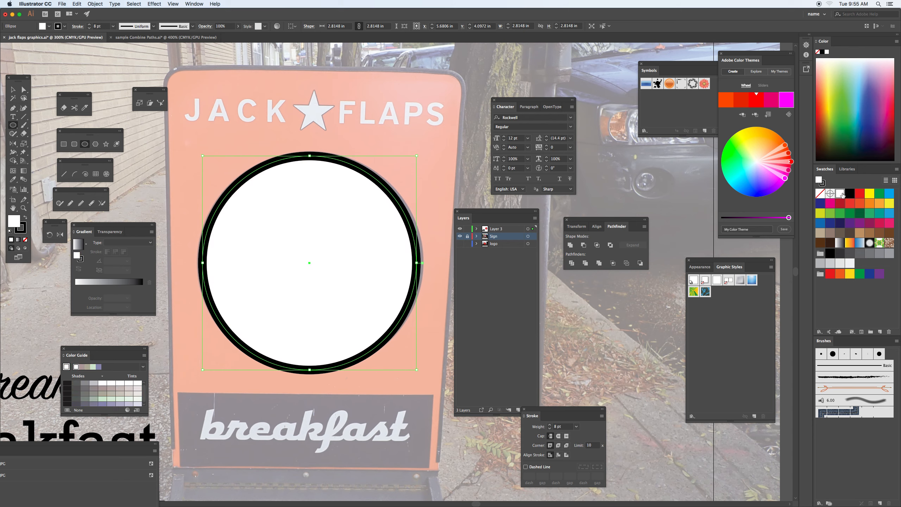
key(Delete)
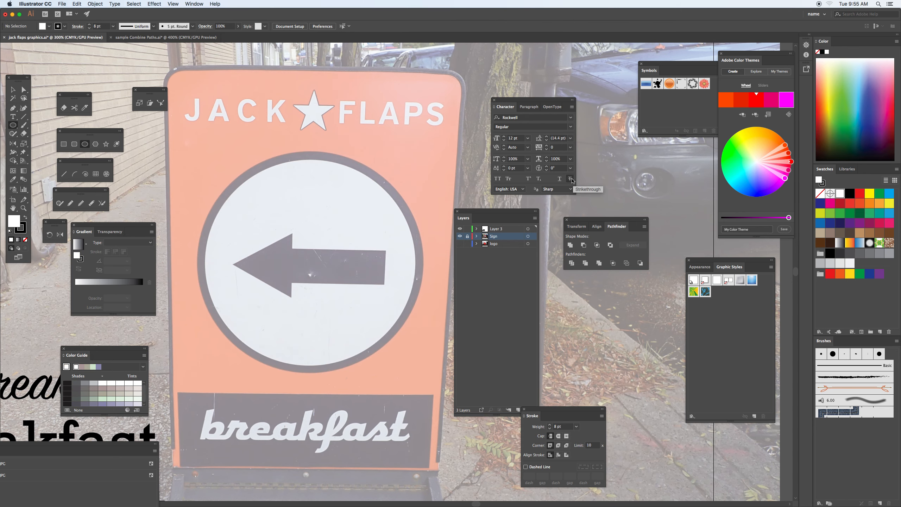
Draw a horizontal line about 1.39 in long over the arrow's shaft, thickened and nudged down and right to fit
click(23, 117)
drag(277, 265, 382, 266)
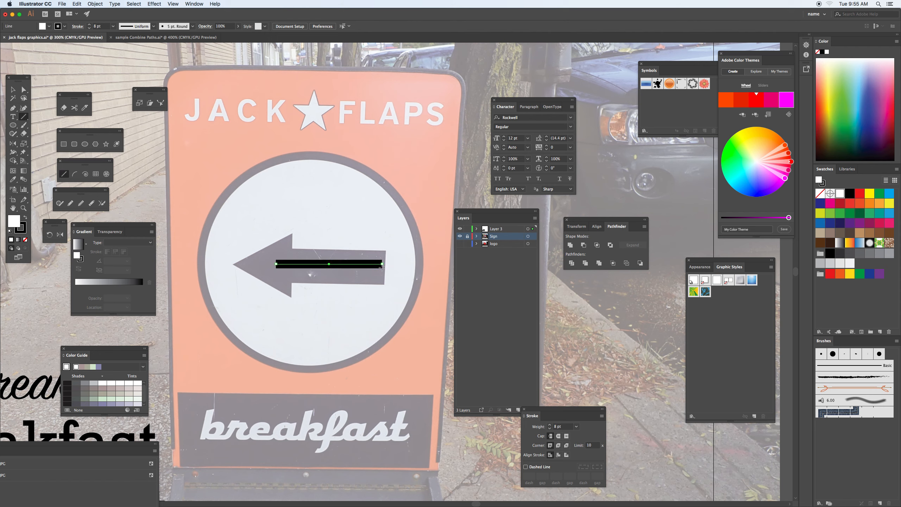
click(550, 425)
click(550, 425)
click(550, 425)
click(550, 425)
click(550, 425)
click(550, 425)
click(550, 425)
click(549, 425)
key(Down)
key(Down)
key(Down)
key(Right)
key(Right)
key(Right)
Set the line's stroke weight to 32 pt to match the thickness of the arrow's shaft
click(550, 425)
click(550, 425)
click(550, 425)
click(550, 425)
click(550, 425)
click(550, 425)
click(550, 425)
click(550, 425)
click(550, 425)
click(549, 425)
click(550, 425)
click(550, 425)
click(550, 425)
click(550, 425)
click(550, 425)
Show the full stroke options and apply the Arrow 7 arrowhead to the start of the line
mouse_move(552, 411)
mouse_down()
mouse_move(574, 350)
mouse_move(408, 125)
mouse_move(416, 130)
mouse_up()
click(456, 127)
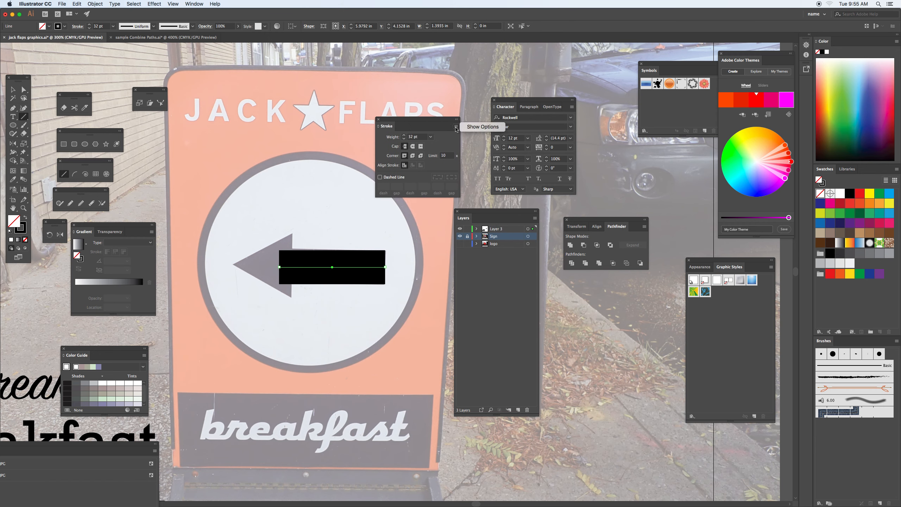
click(477, 127)
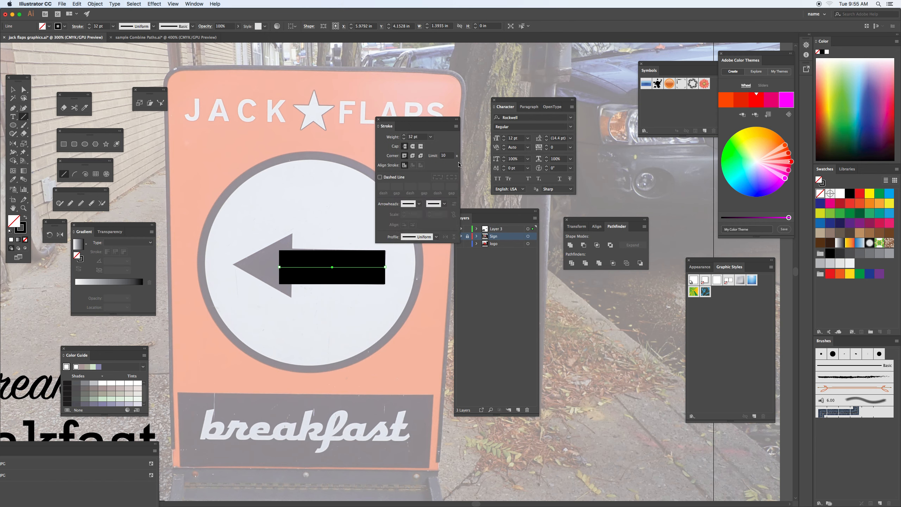
click(419, 203)
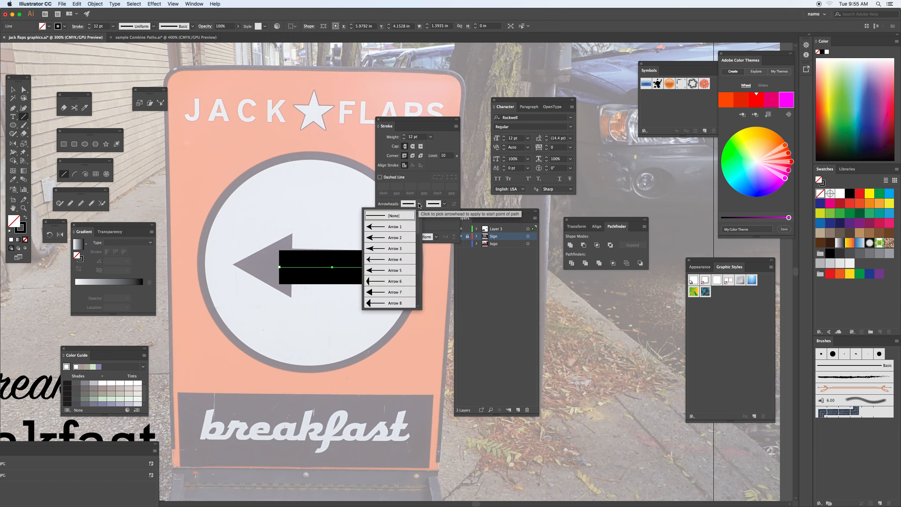
click(387, 292)
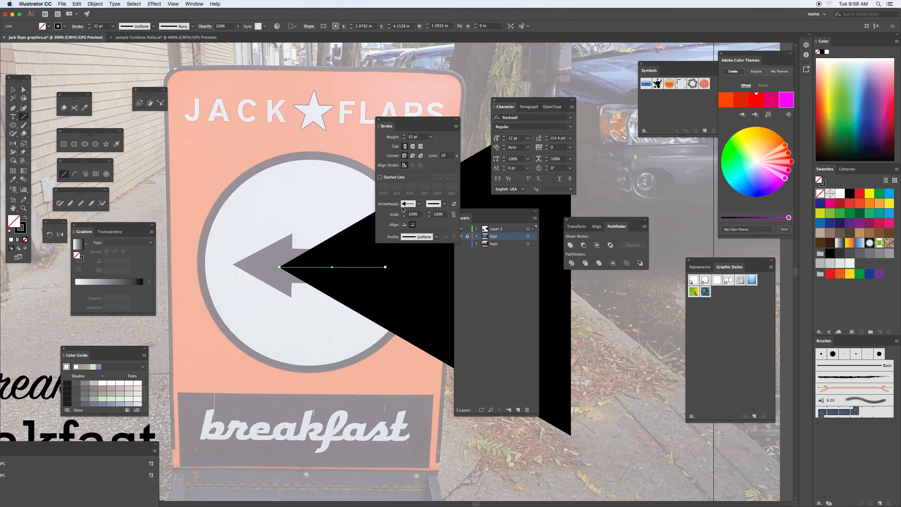
Extend the arrowhead tip beyond the end of the path and set the start arrowhead's scale to 25%
click(404, 225)
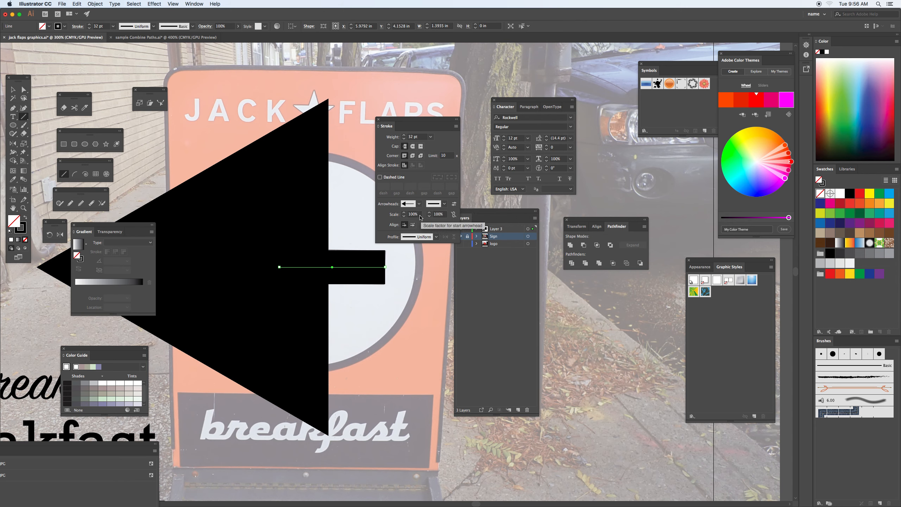
double_click(411, 214)
text(25)
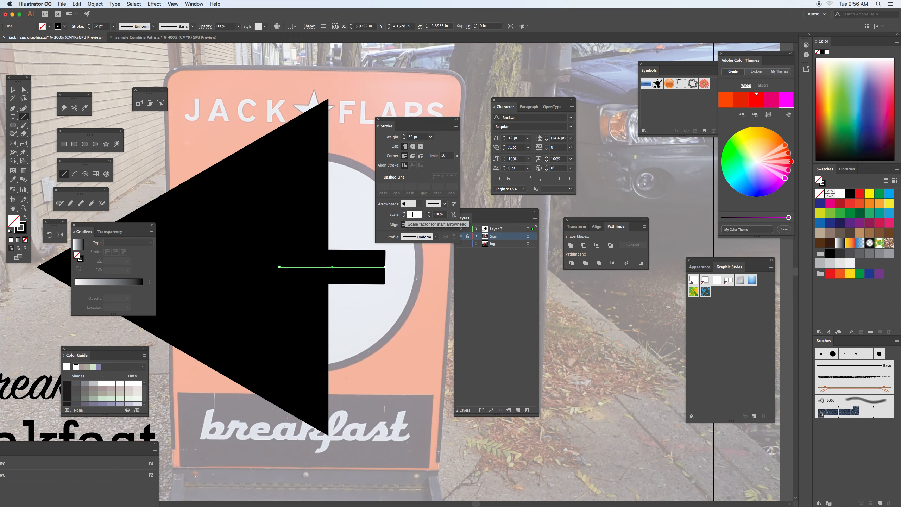
double_click(442, 215)
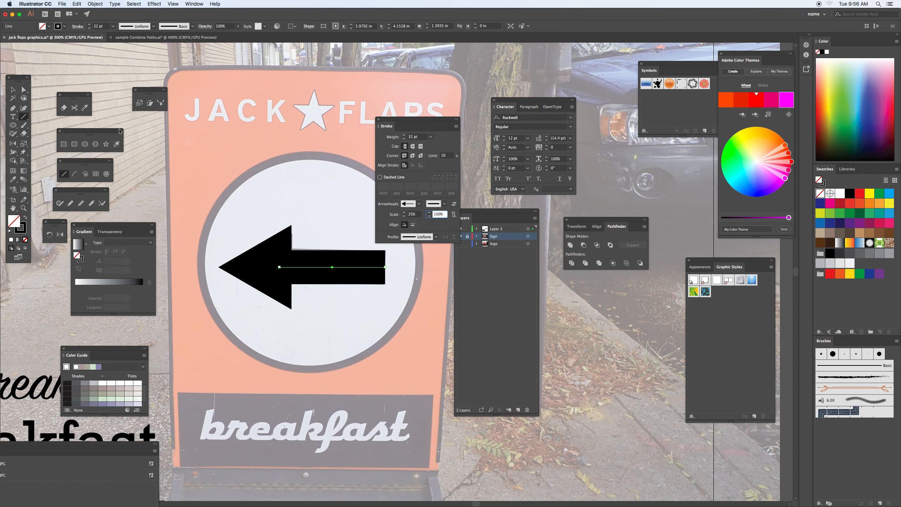
Offset the arrow about 0.31 in below the photo's arrow and set its start arrowhead's scale to 17%
click(13, 90)
drag(301, 265, 308, 291)
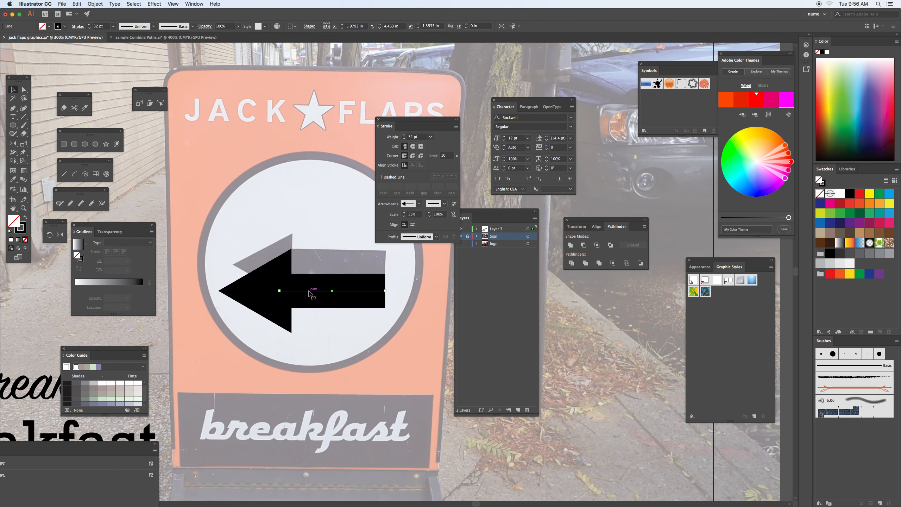
double_click(412, 214)
text(20)
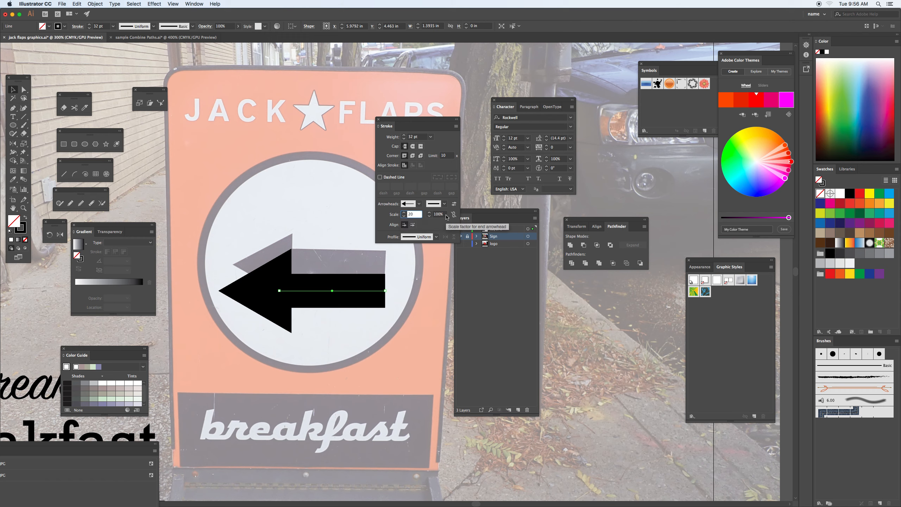
key(Tab)
click(417, 214)
key(Down)
key(Down)
key(Down)
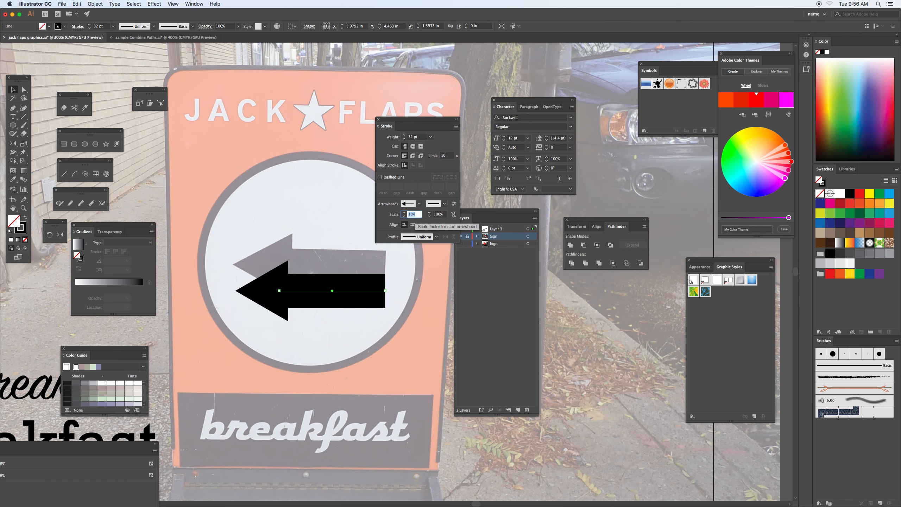
key(Up)
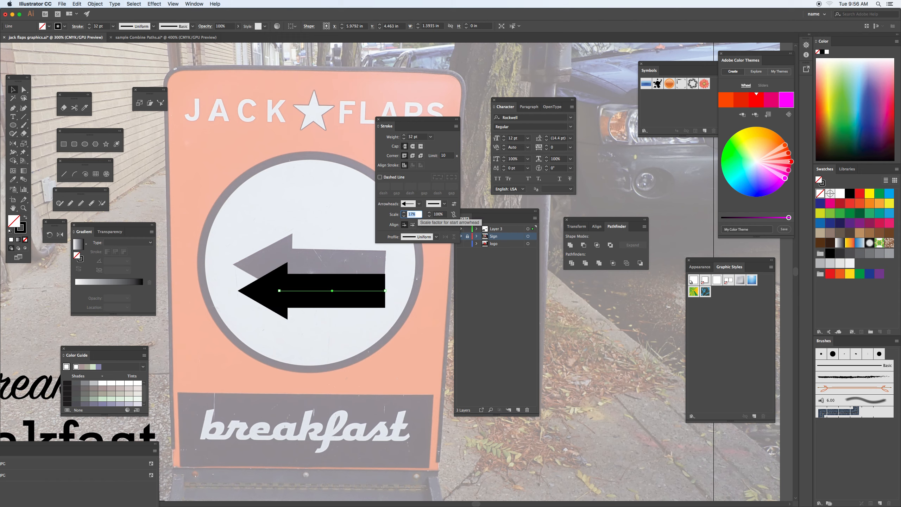
Move the drawn arrow back up onto the arrow in the sign photo and deselect it
click(15, 92)
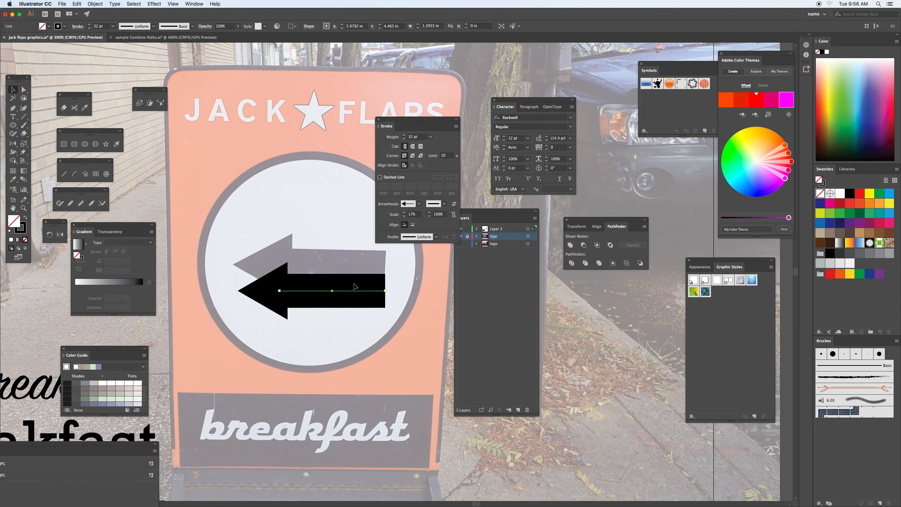
click(354, 262)
drag(357, 292, 358, 264)
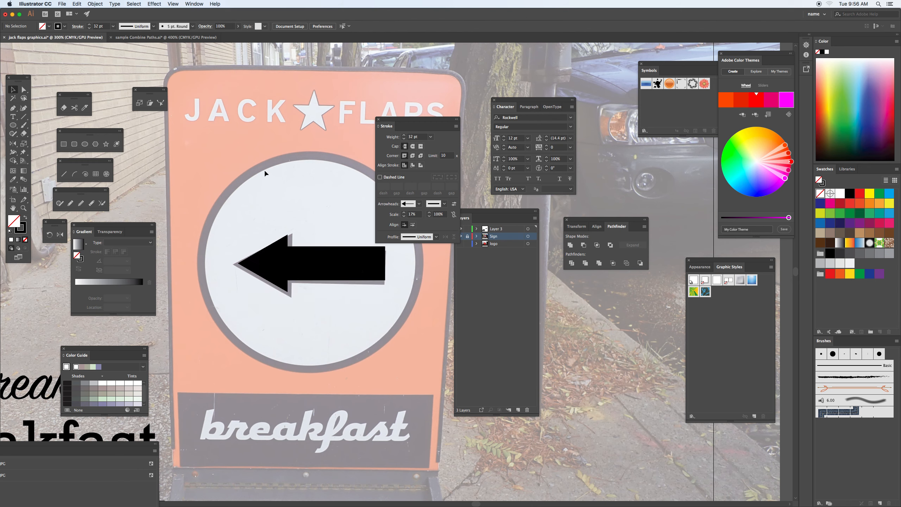
Draw a black-filled rectangle without stroke, about 3.31 by 0.94 in, over the sign's dark breakfast panel
click(63, 143)
drag(178, 393, 430, 464)
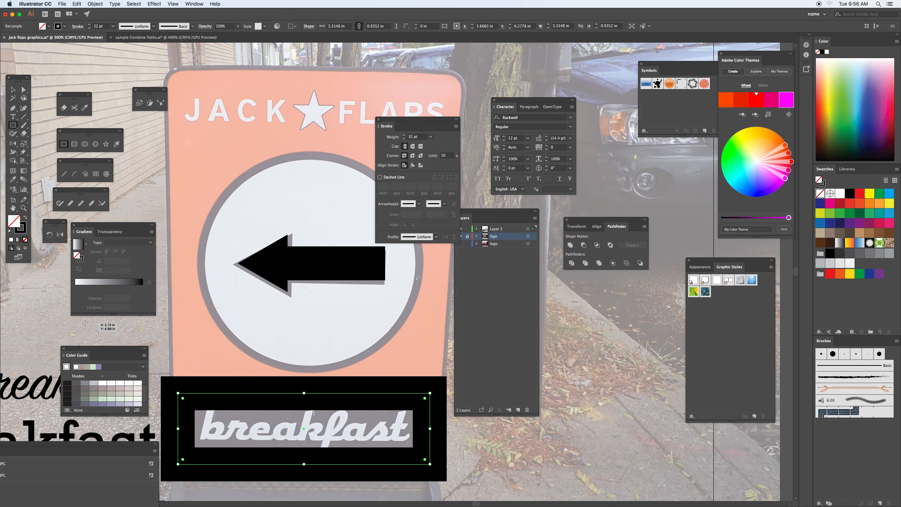
key(shift+x)
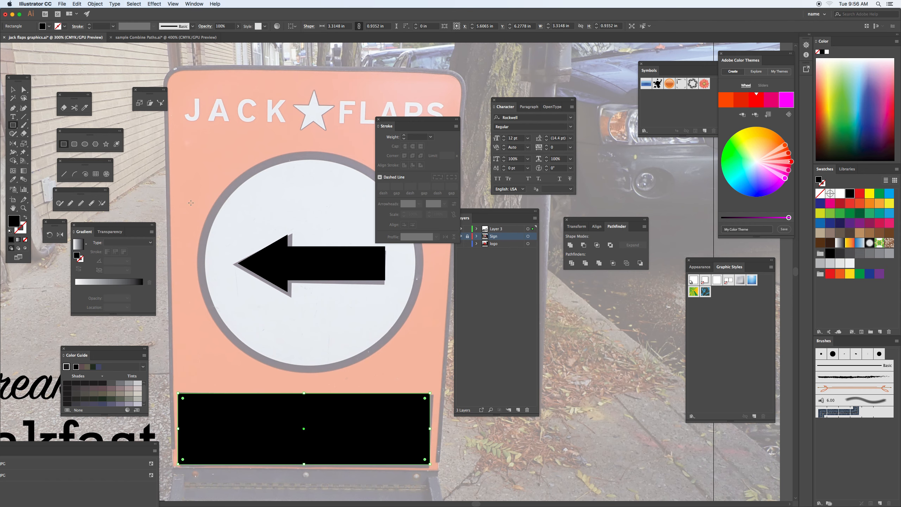
click(12, 117)
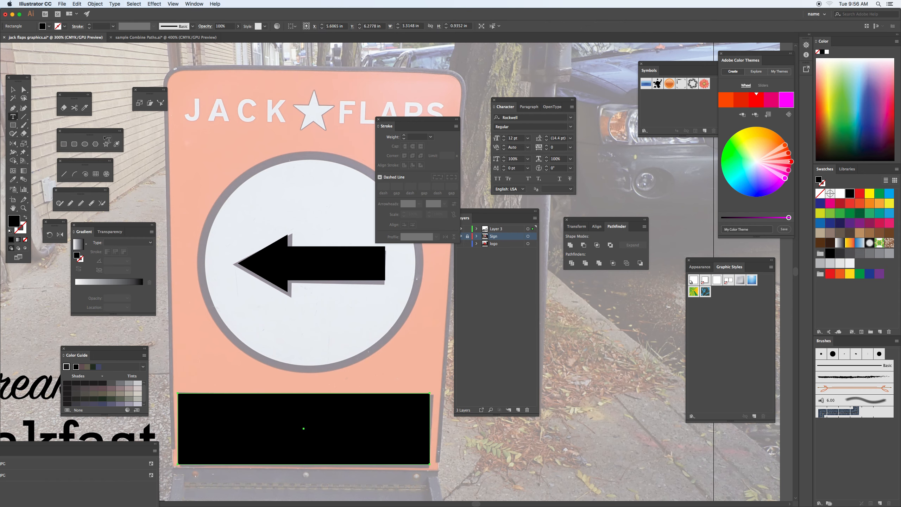
click(209, 117)
drag(417, 123, 389, 163)
key(super+equal)
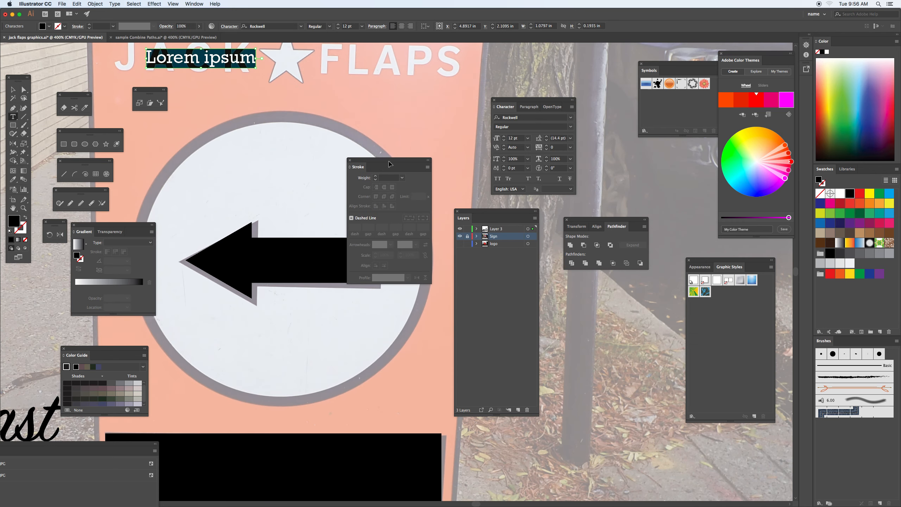
key(super+equal)
scroll(259, 74, up, 5)
drag(257, 73, 372, 218)
key(BackSpace)
key(super+z)
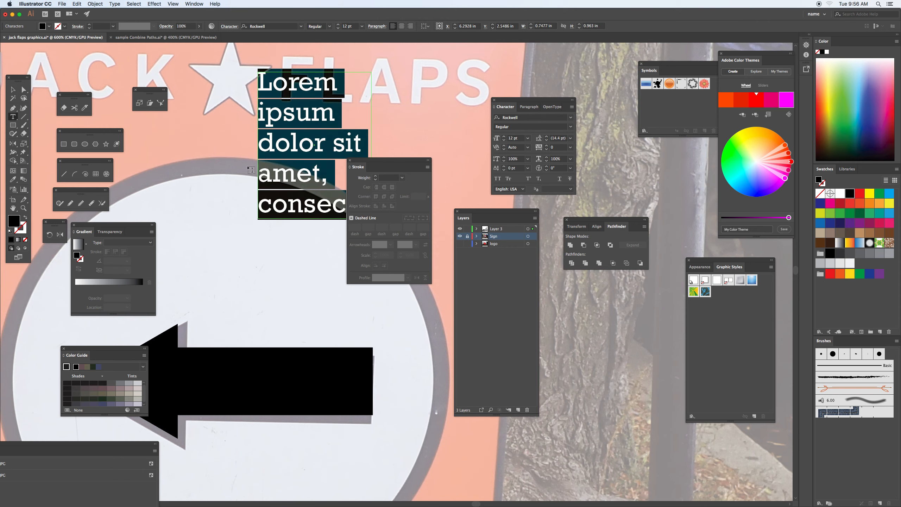
key(super+z)
Add point text reading "JACK FLAPS" just above the lettering in the sign photo
drag(213, 124, 387, 196)
click(185, 95)
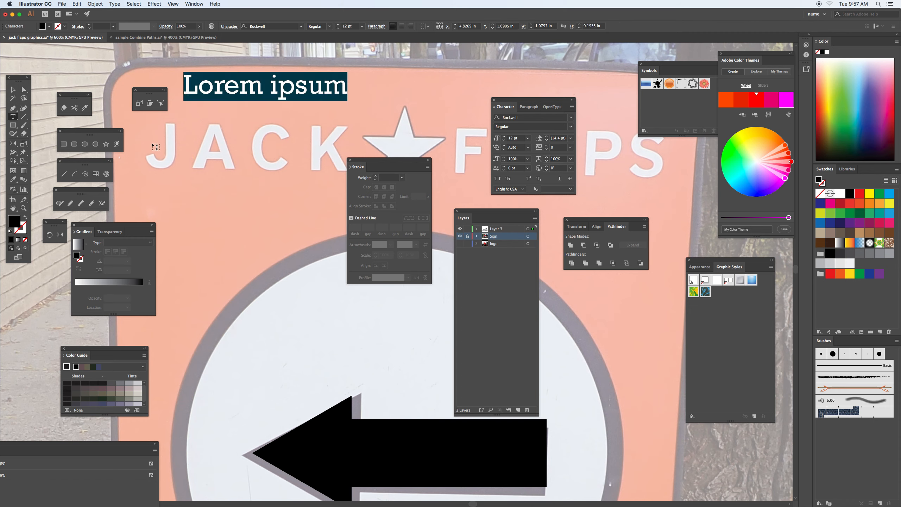
text(JACK)
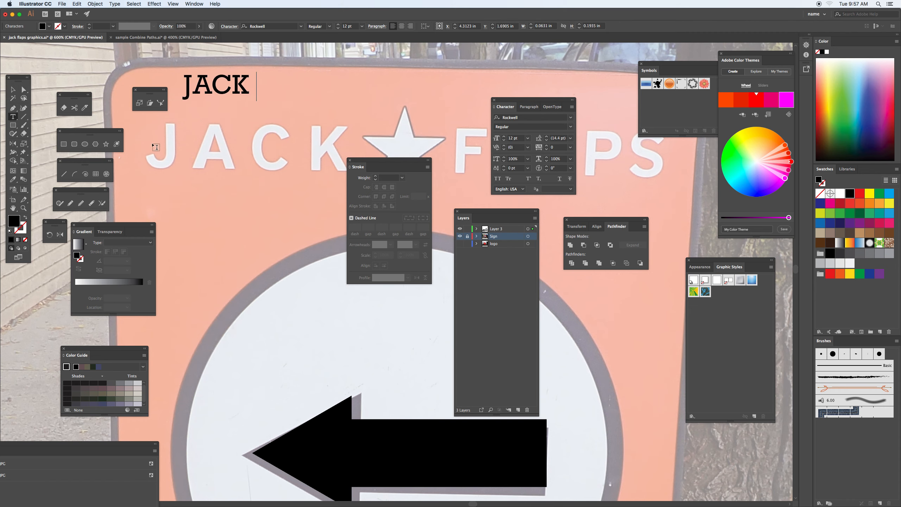
text( FLAPS)
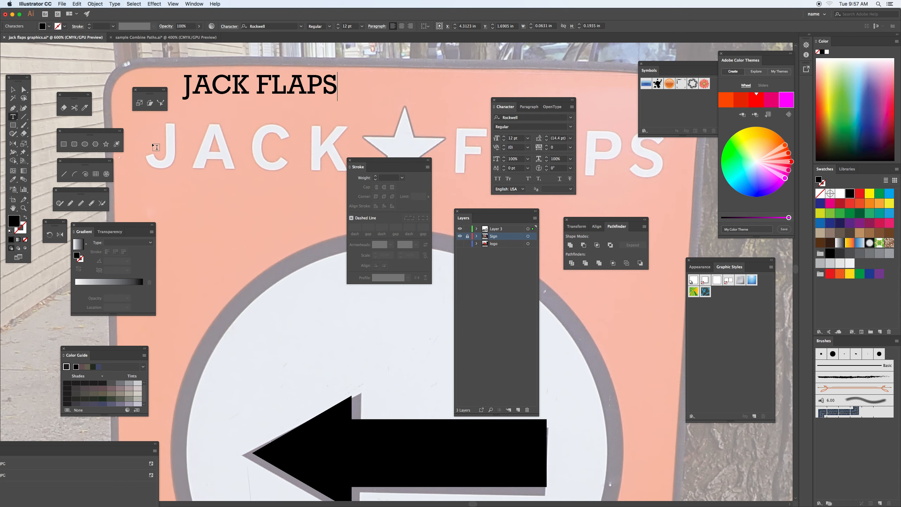
Clear the Stroke and Character panels off the sign's lettering and shift the JACK FLAPS text down toward the photo's name
drag(364, 159, 607, 304)
drag(505, 107, 360, 284)
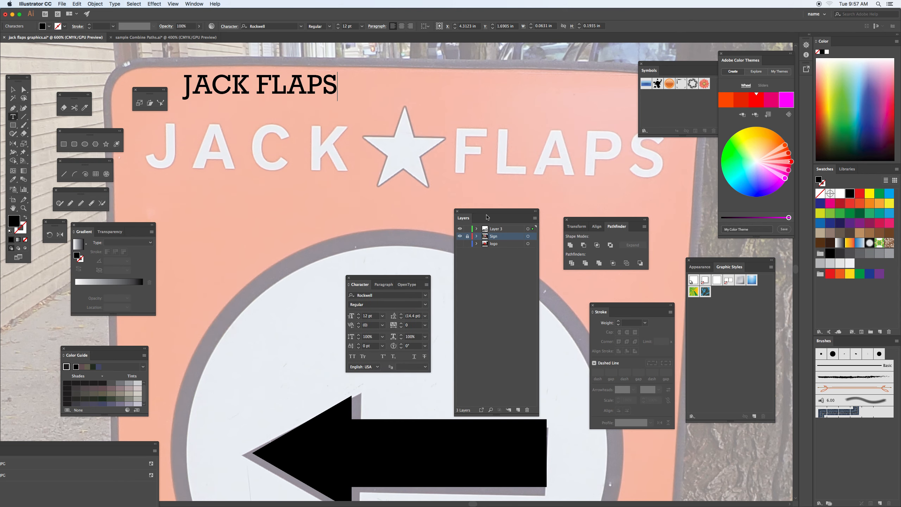
key(Escape)
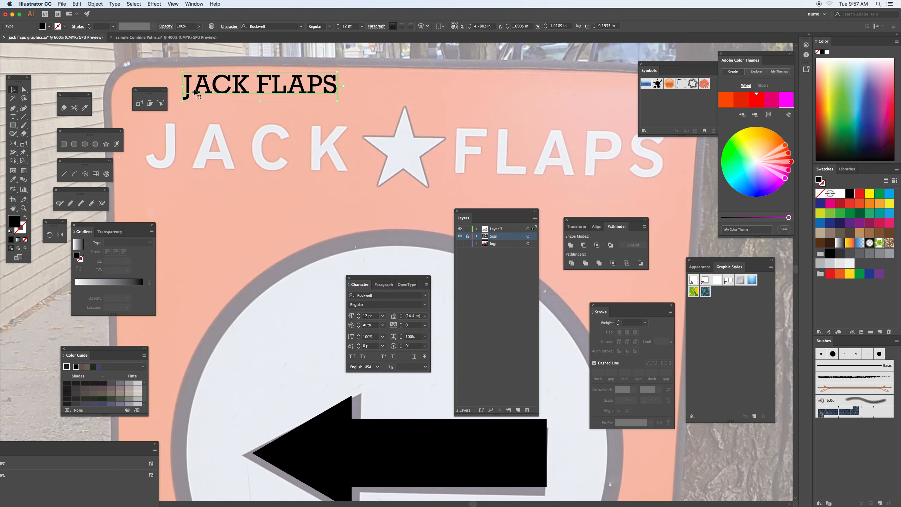
drag(195, 92, 219, 127)
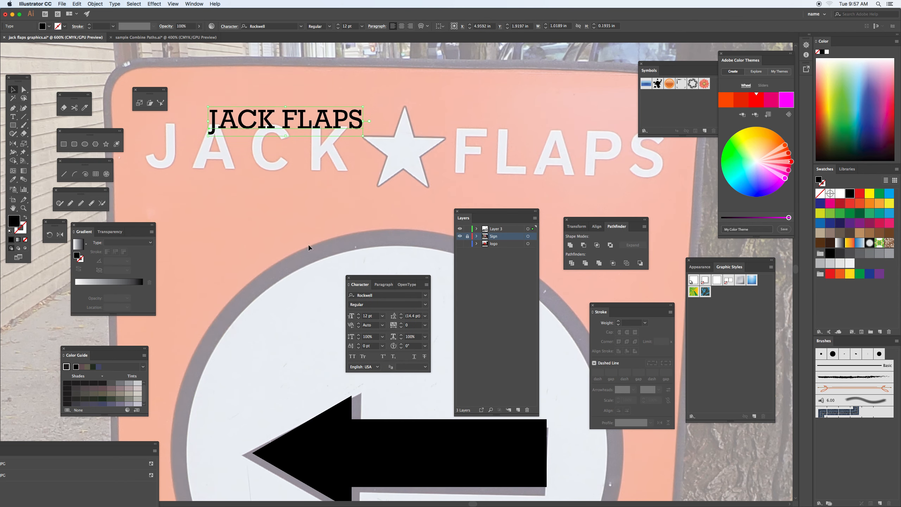
Change the JACK FLAPS text's font to Helvetica Bold
click(425, 296)
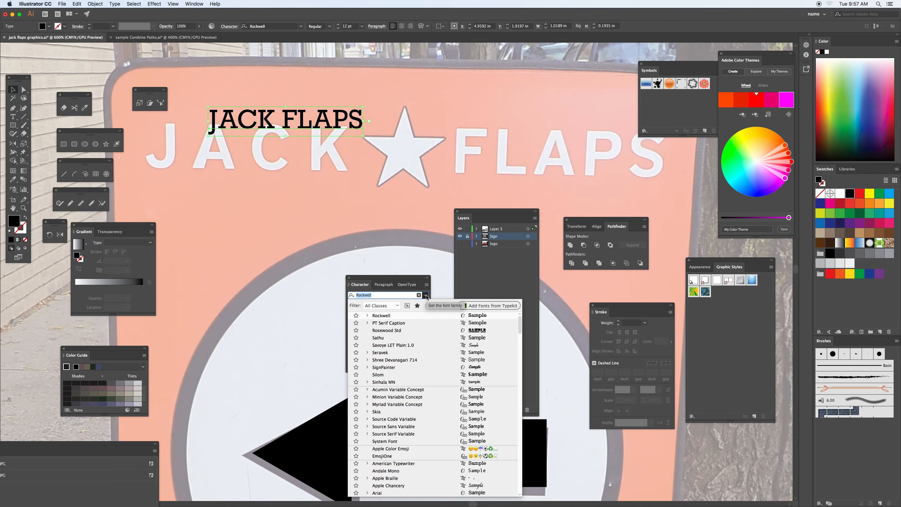
click(412, 295)
key(super+a)
text(He)
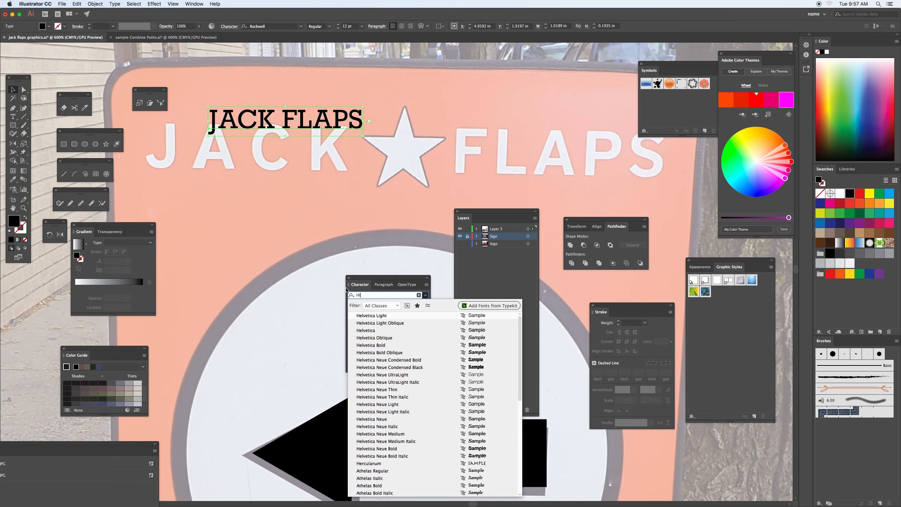
text(l)
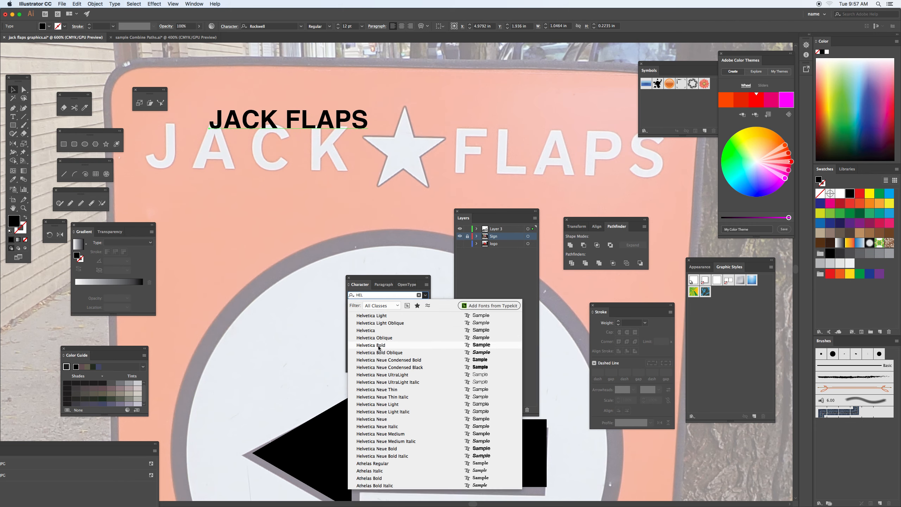
click(379, 346)
Scale the JACK FLAPS text to about 32.71 pt and align its J with the J in the sign photo
drag(359, 135, 301, 144)
drag(311, 150, 583, 231)
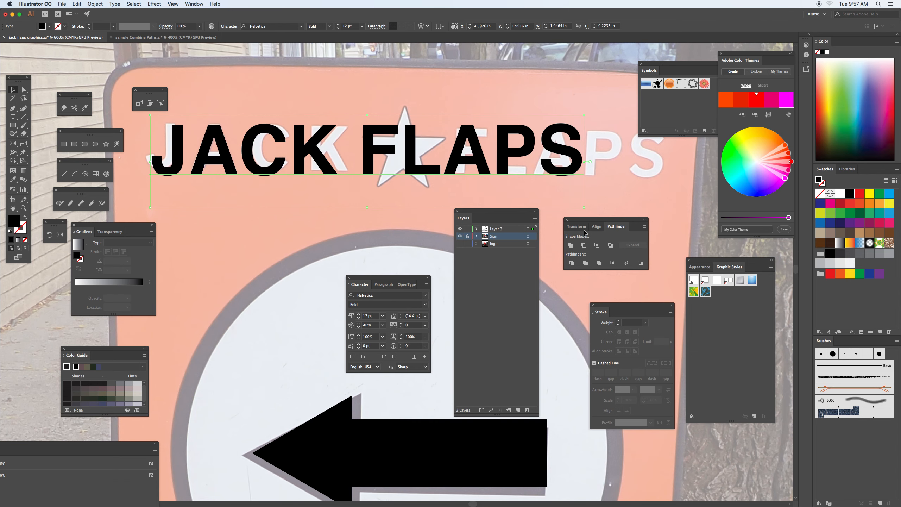
drag(330, 175, 321, 166)
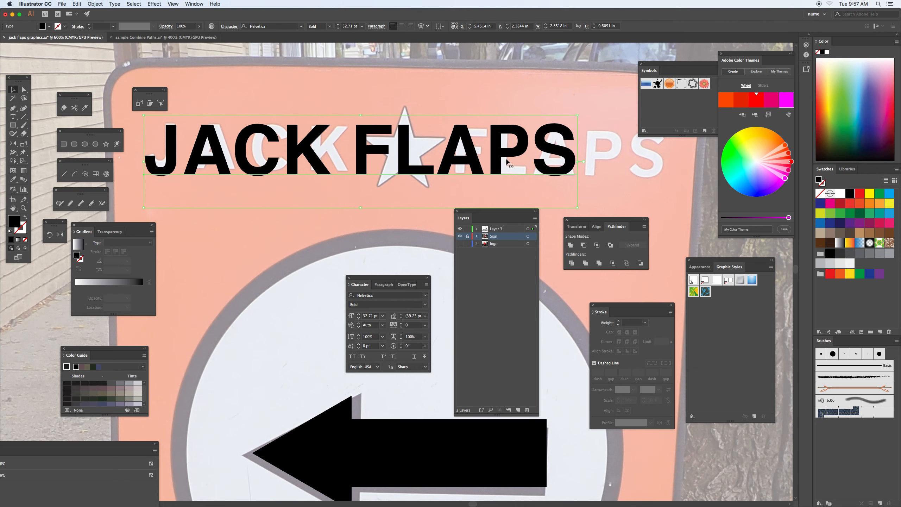
Increase the JACK FLAPS text's tracking to 95 so its letters follow the photo's letter spacing
drag(406, 278, 286, 217)
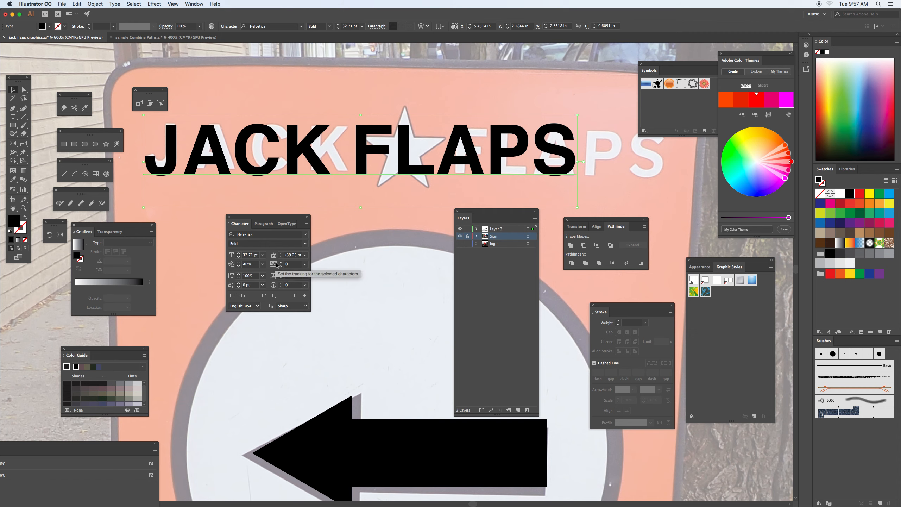
click(290, 264)
key(Up)
key(Up)
key(Up)
key(Up)
key(Up)
key(Up)
key(Up)
key(Up)
key(Up)
key(Up)
key(Up)
key(Up)
key(Up)
key(Up)
key(Up)
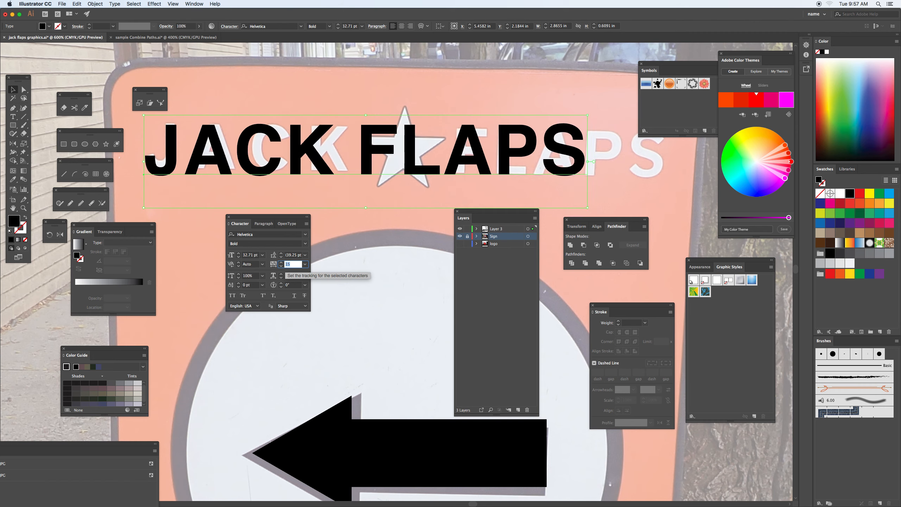
click(263, 224)
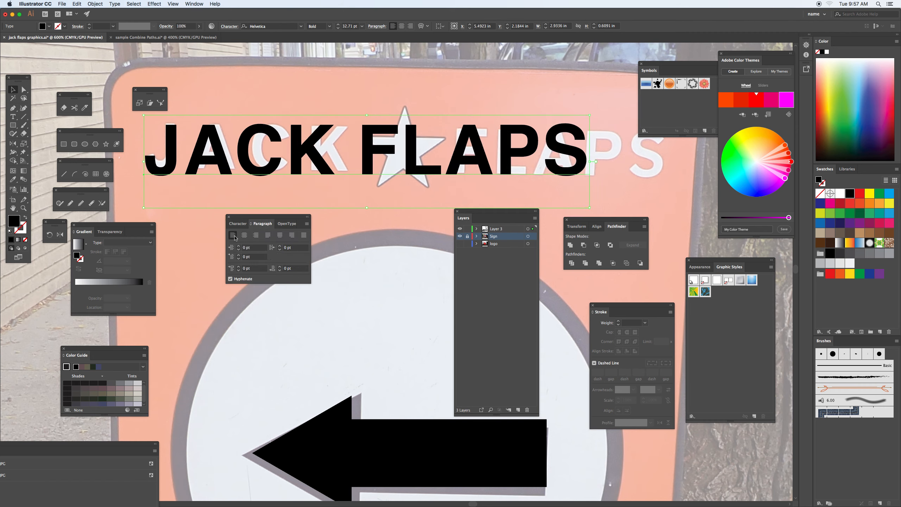
click(239, 222)
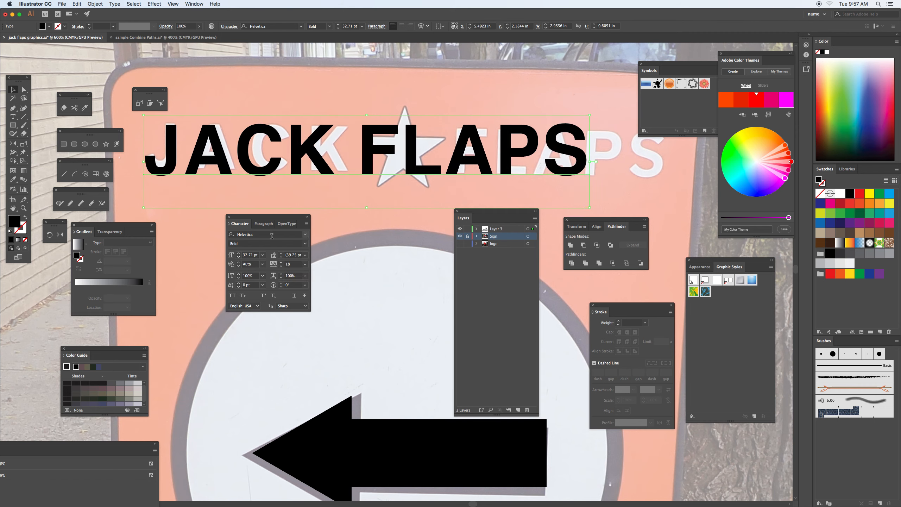
click(300, 264)
key(Up)
key(Up)
key(Up)
key(Up)
key(Up)
key(Up)
key(Up)
key(Up)
key(Up)
key(Up)
key(Up)
key(Up)
key(Up)
key(Up)
key(Up)
key(Up)
key(Up)
key(Up)
key(Up)
key(Up)
key(Up)
key(Up)
key(Up)
key(Up)
key(Up)
key(Up)
key(Up)
key(Up)
key(Up)
key(Up)
key(Up)
key(Up)
key(Up)
key(Up)
key(Up)
key(Up)
key(Up)
key(Up)
key(Up)
key(Up)
key(Up)
key(Up)
key(Up)
key(Up)
key(Up)
key(Up)
key(Up)
key(Up)
key(Up)
key(Up)
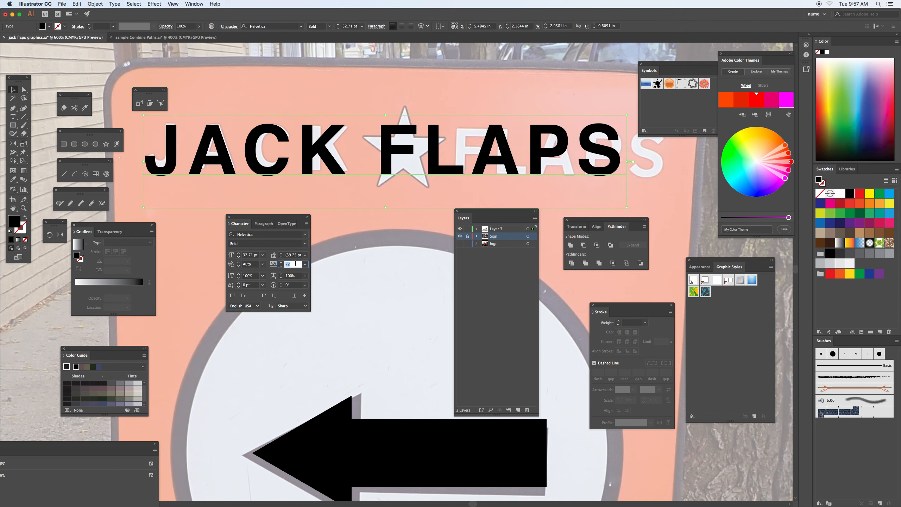
key(Up)
key(Up)
key(Up)
key(Up)
key(Up)
key(Up)
key(Up)
key(Up)
key(Up)
key(Up)
key(Up)
key(Up)
key(Up)
key(Up)
key(Up)
key(Up)
key(Up)
key(Up)
key(Up)
key(Up)
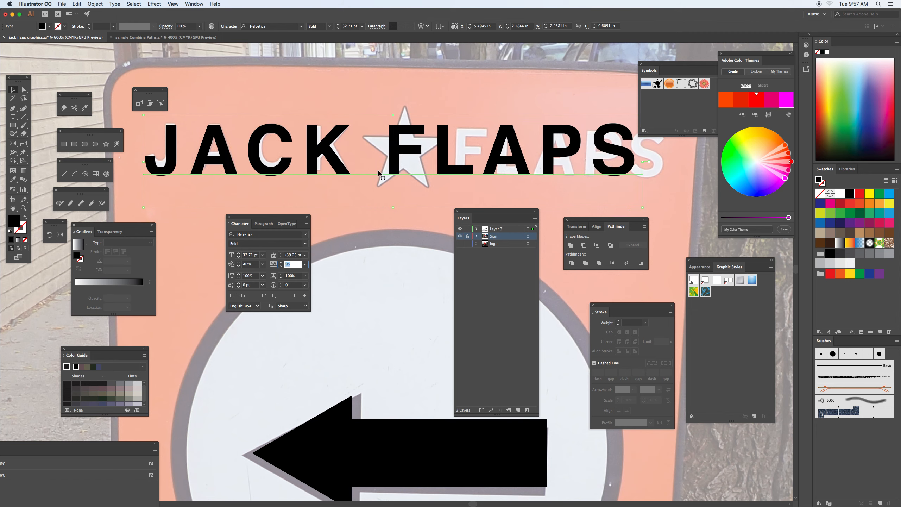
Increase the kerning between JACK and FLAPS to 980 so the gap clears the photo's star
click(15, 116)
click(389, 163)
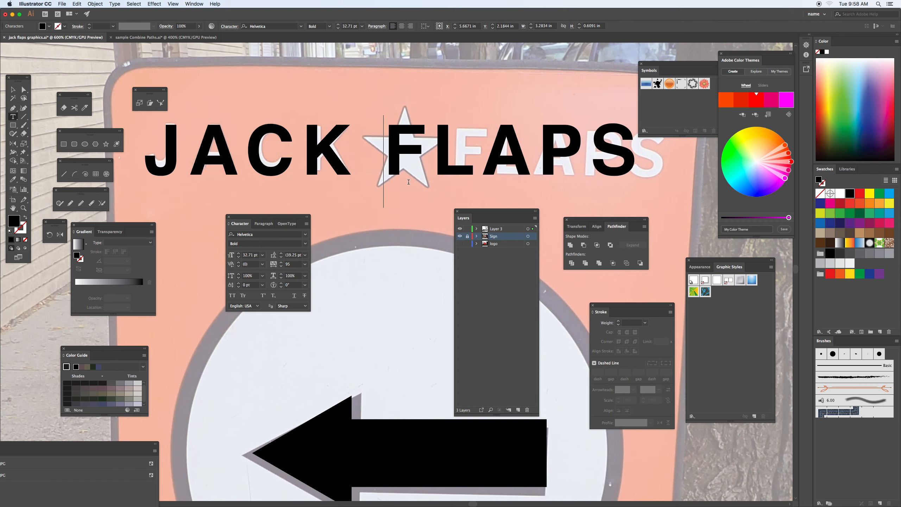
key(alt+Right)
key(alt+Right)
key(alt+Right)
key(alt+Right)
key(alt+Right)
key(alt+Right)
key(alt+Right)
key(alt+Right)
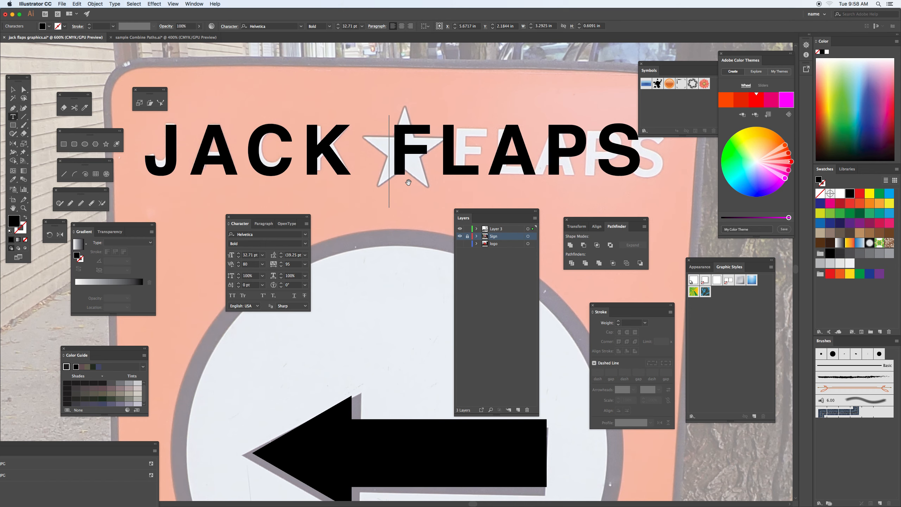
key(alt+Right)
key(alt+Right)
key(alt+Right)
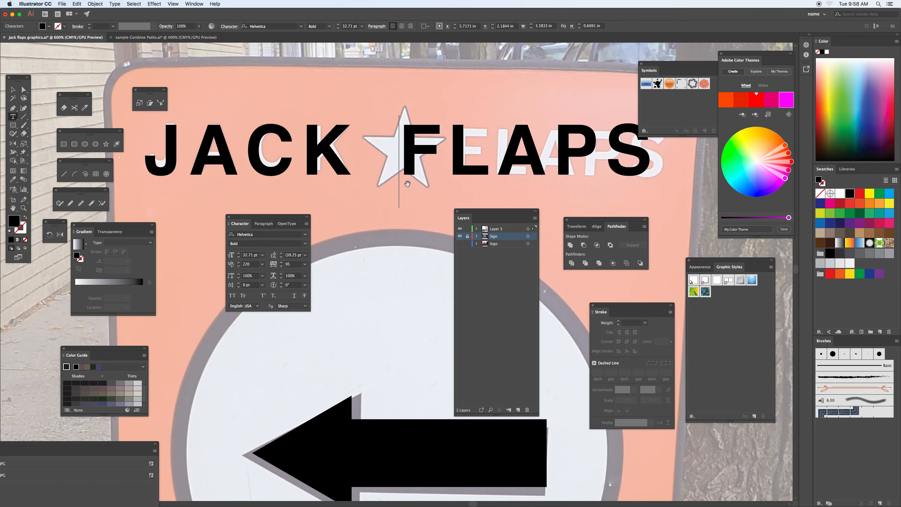
key(alt+Right)
key(alt+Right)
key(alt+Right)
key(alt+Right)
key(alt+Right)
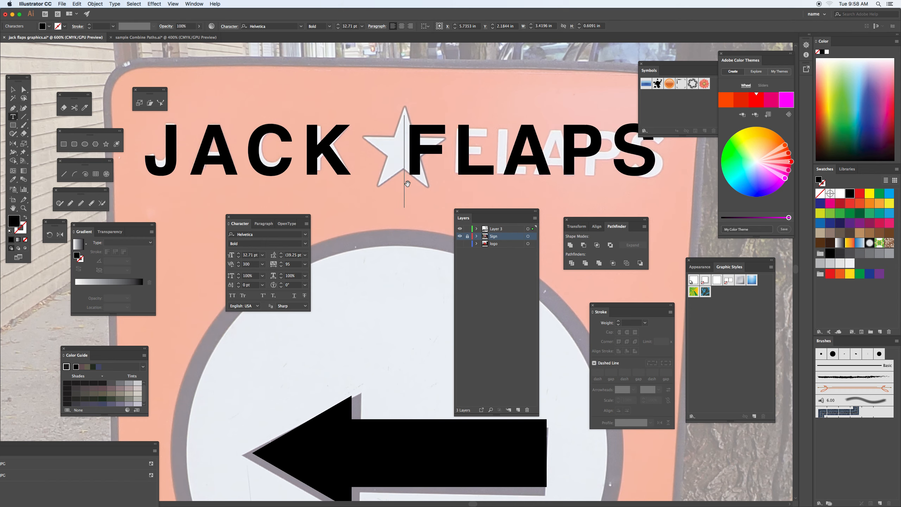
key(alt+Right)
key(alt+Right)
key(alt+Right)
key(alt+Right)
key(alt+Right)
key(alt+Right)
key(alt+Right)
key(alt+Right)
key(alt+Right)
key(alt+Right)
key(alt+Right)
key(alt+Right)
key(alt+Right)
key(alt+Right)
key(alt+Right)
key(alt+Right)
key(alt+Right)
key(alt+Right)
key(alt+Right)
key(alt+Right)
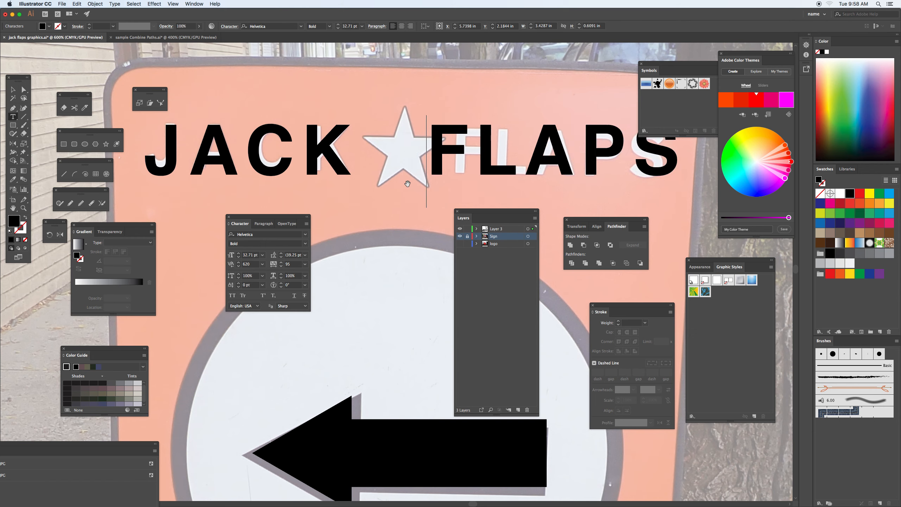
key(alt+Right)
key(alt+Right)
key(alt+Right)
key(alt+Right)
key(alt+Right)
key(alt+Right)
key(alt+Right)
key(alt+Right)
key(alt+Right)
key(alt+Right)
key(alt+Right)
key(alt+Right)
key(alt+Right)
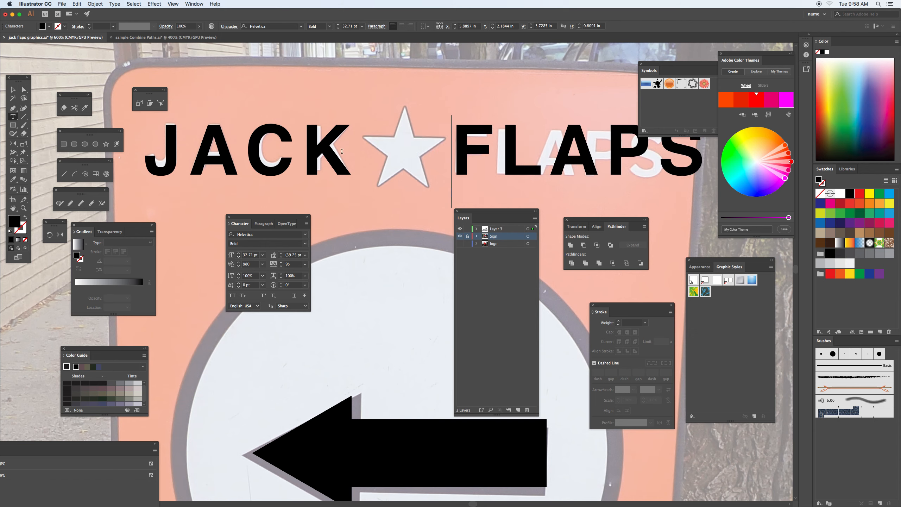
Give the JACK FLAPS text a white fill with no stroke and deselect it
click(105, 144)
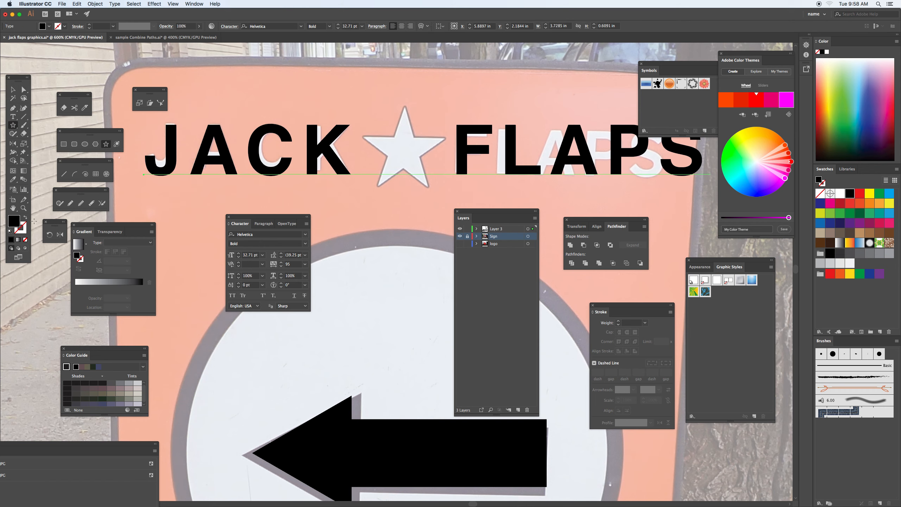
click(25, 217)
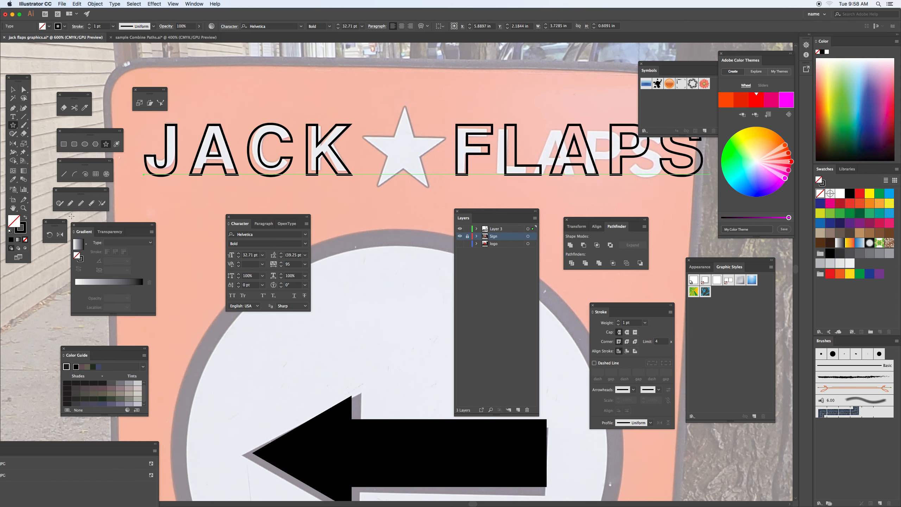
key(shift+x)
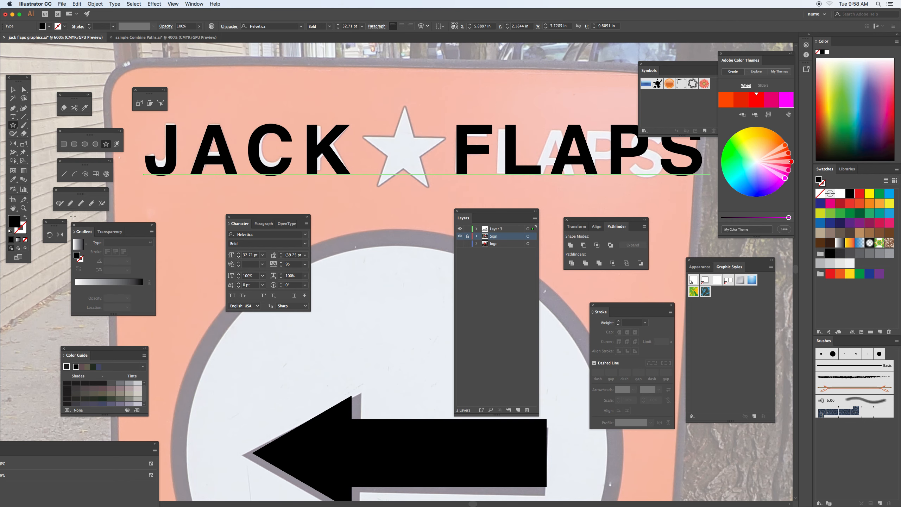
click(839, 193)
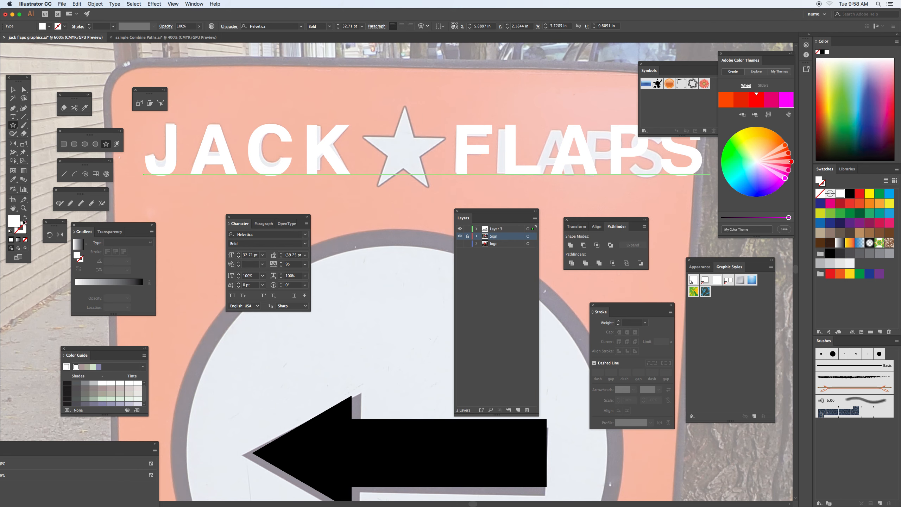
click(10, 231)
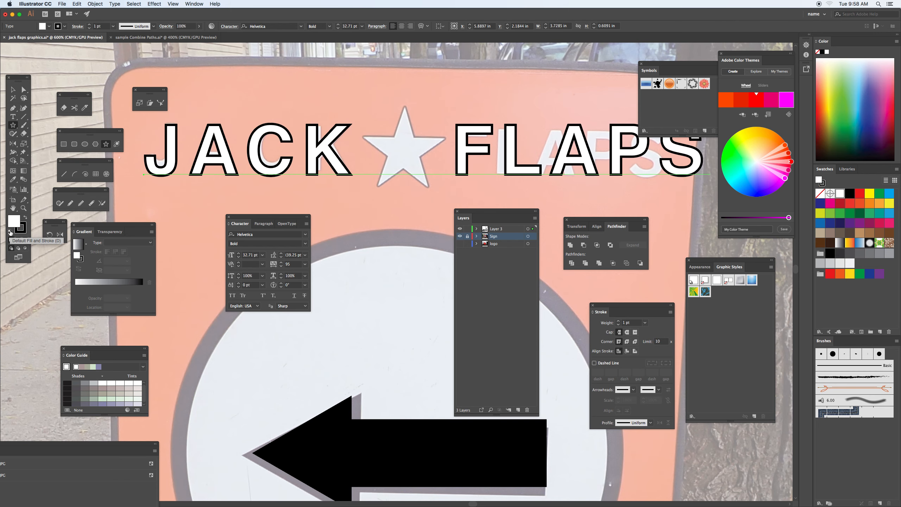
click(26, 230)
click(25, 240)
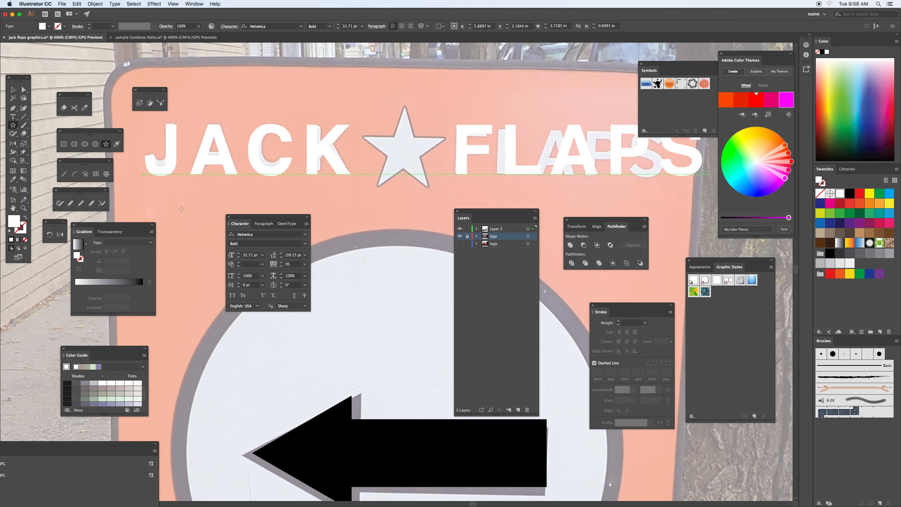
key(super+shift+a)
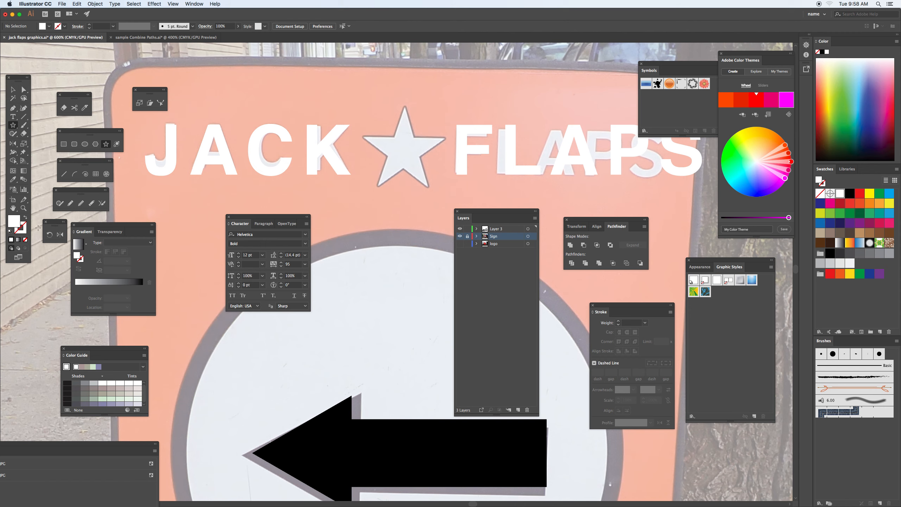
Draw a white star with a 1 pt black stroke, about 0.58 by 0.55 in, over the photo's star between the words
click(10, 230)
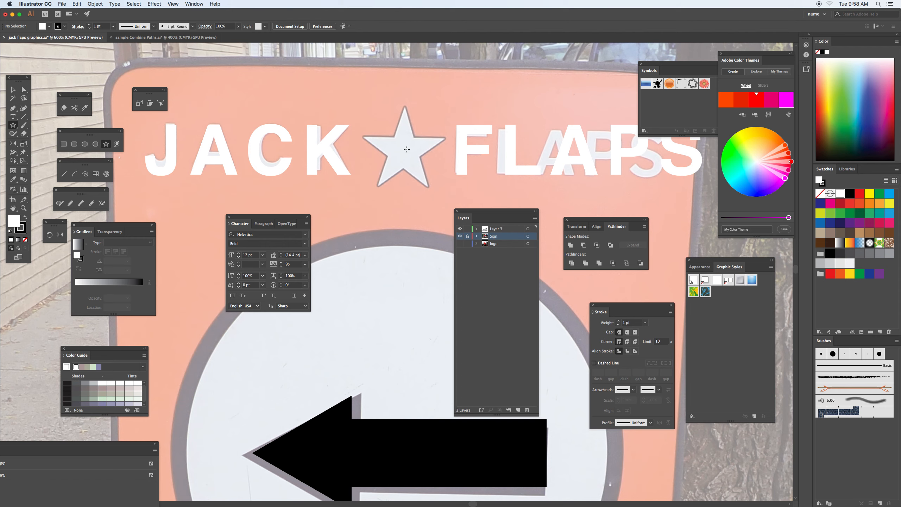
drag(401, 150, 427, 188)
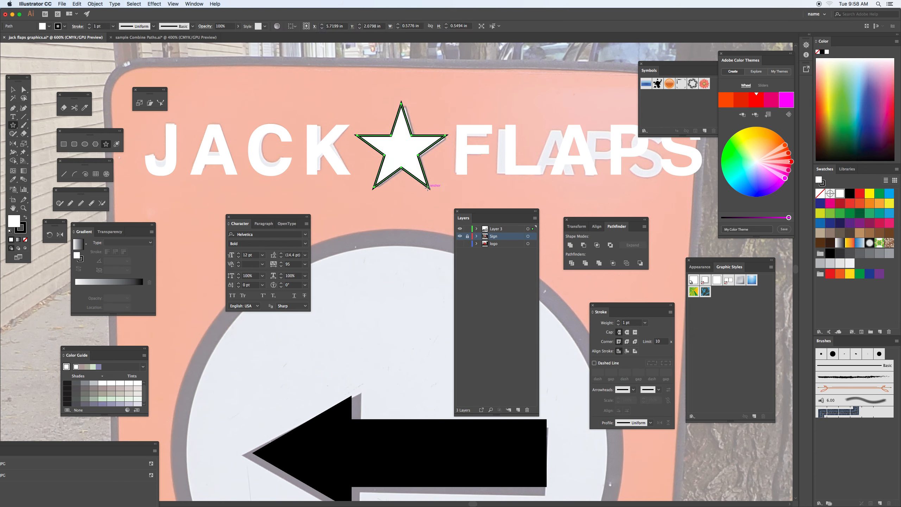
key(v)
click(389, 216)
Clear the Layers and Character panels off the sign's breakfast panel and delete the black rectangle covering it
key(super+minus)
key(super+minus)
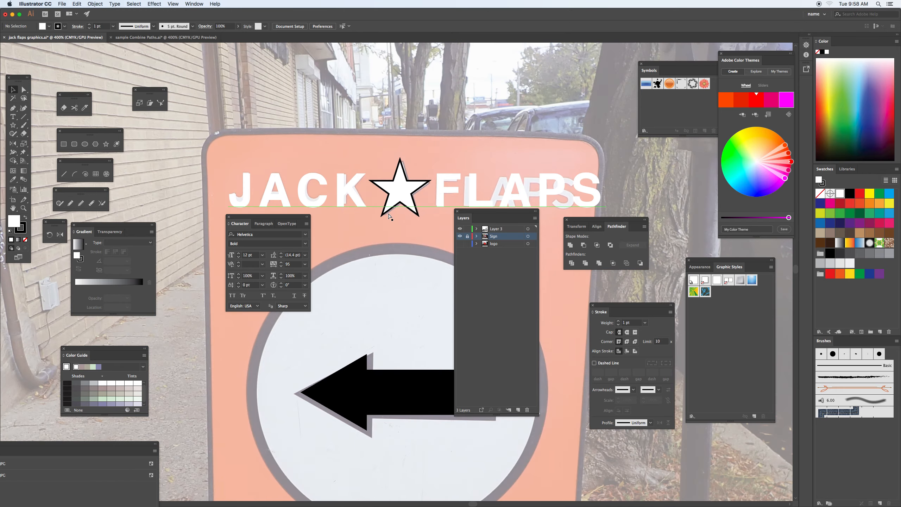
drag(375, 353, 418, 130)
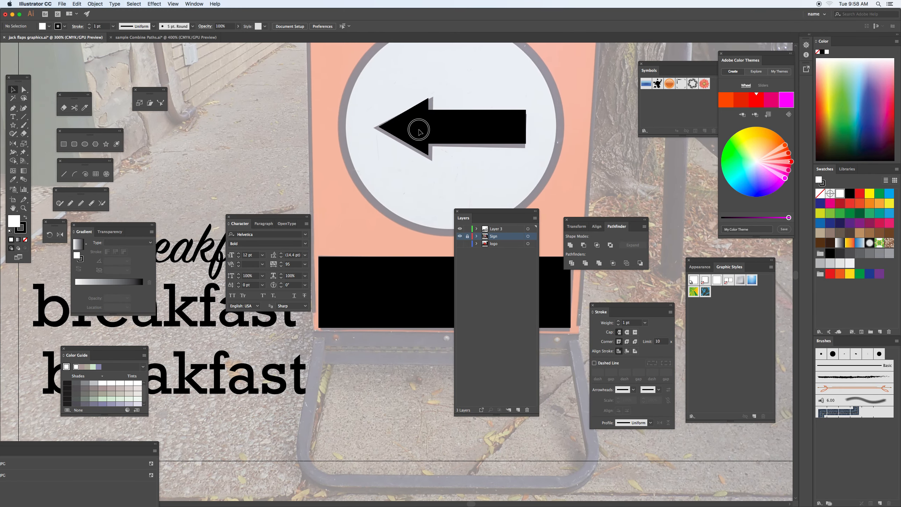
drag(470, 214, 525, 361)
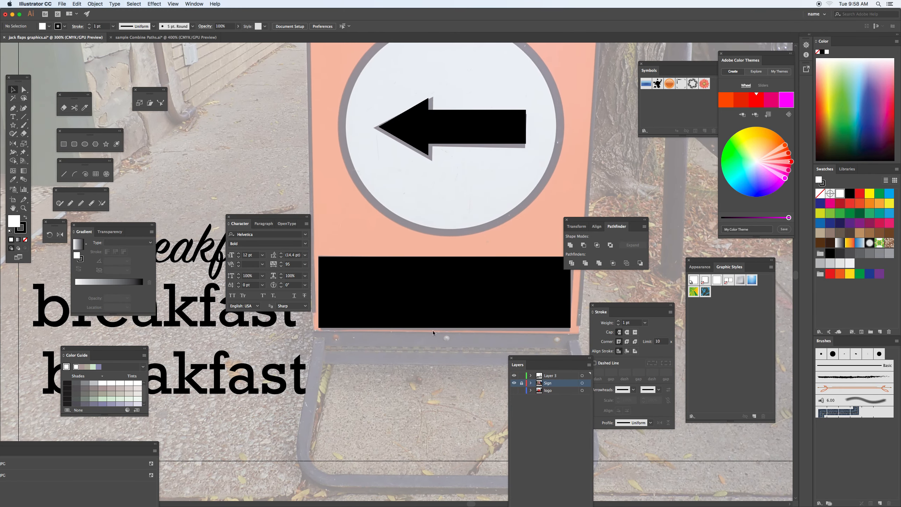
drag(249, 215, 260, 112)
click(339, 270)
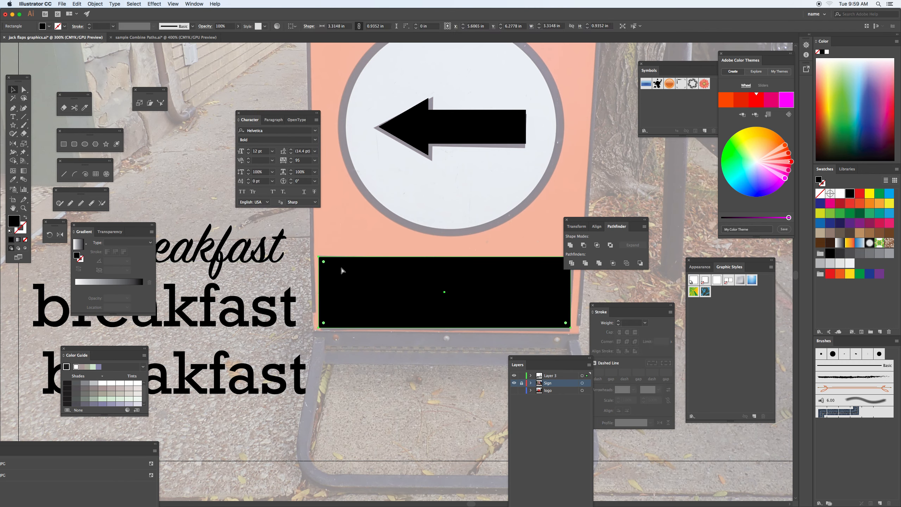
key(Delete)
Move the script breakfast text onto the sign's dark panel and scale it to about 65.88 pt to span the photo's word
drag(263, 261, 491, 301)
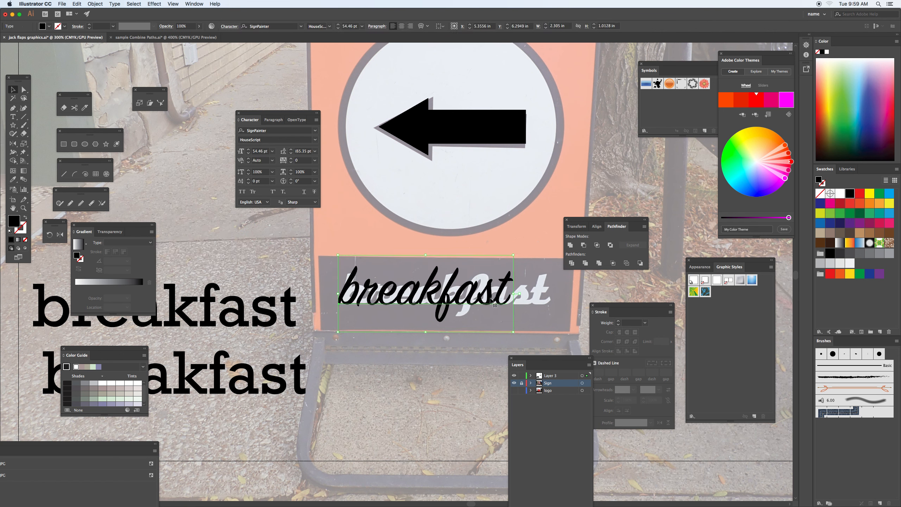
drag(512, 334, 531, 340)
drag(515, 296, 534, 302)
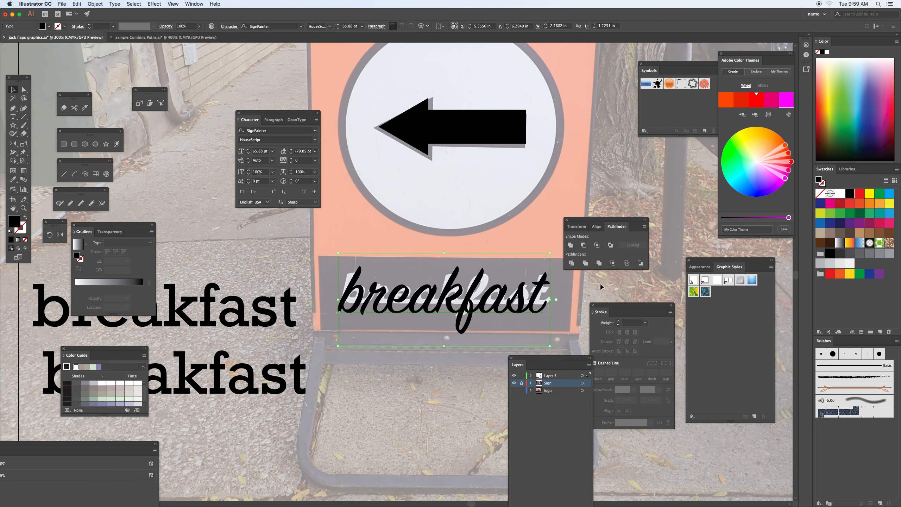
Fill the script breakfast text with white and place a copy of it on the sidewalk beside the sign
click(839, 193)
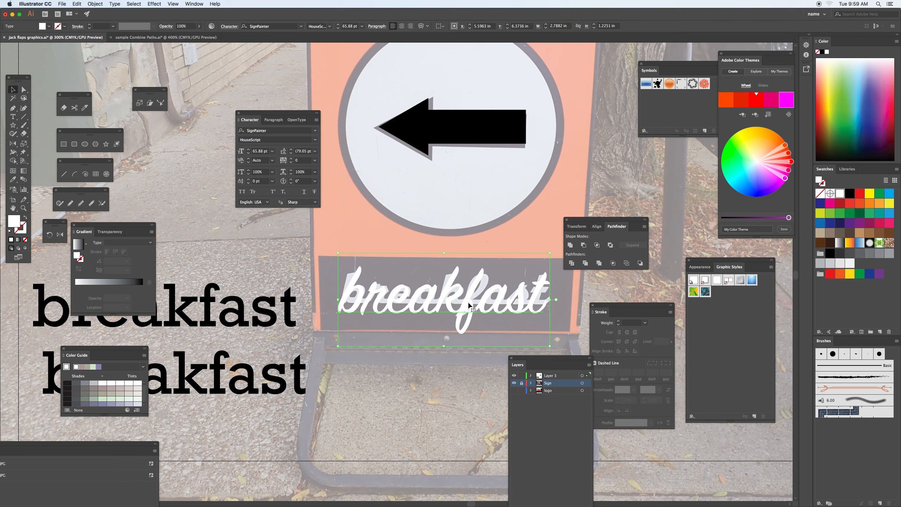
drag(468, 305, 208, 218)
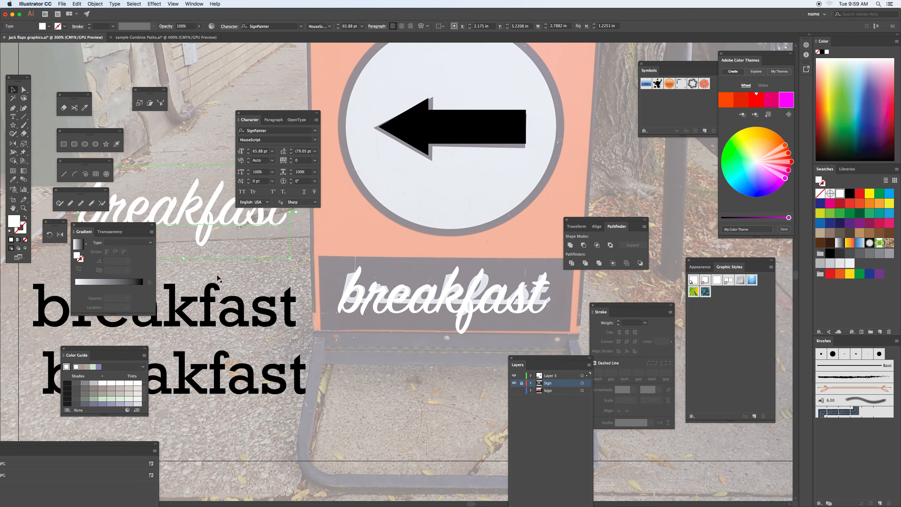
Shift the lower Rockwell breakfast text toward the sign and change its font to Palatino
click(220, 372)
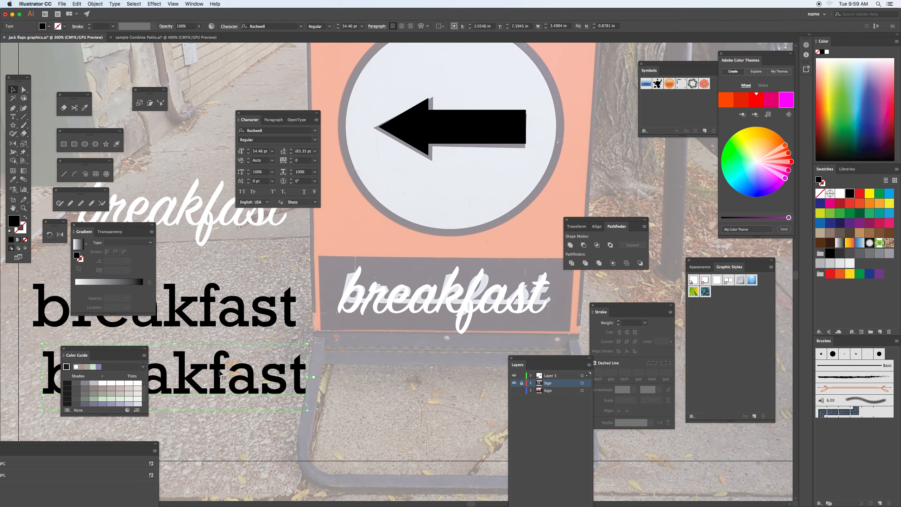
drag(220, 373, 293, 370)
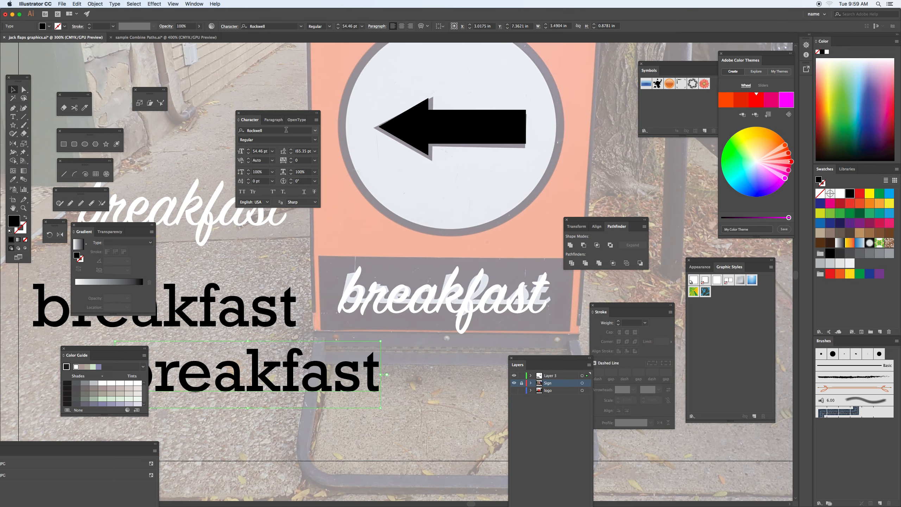
click(287, 131)
text(PT Serif)
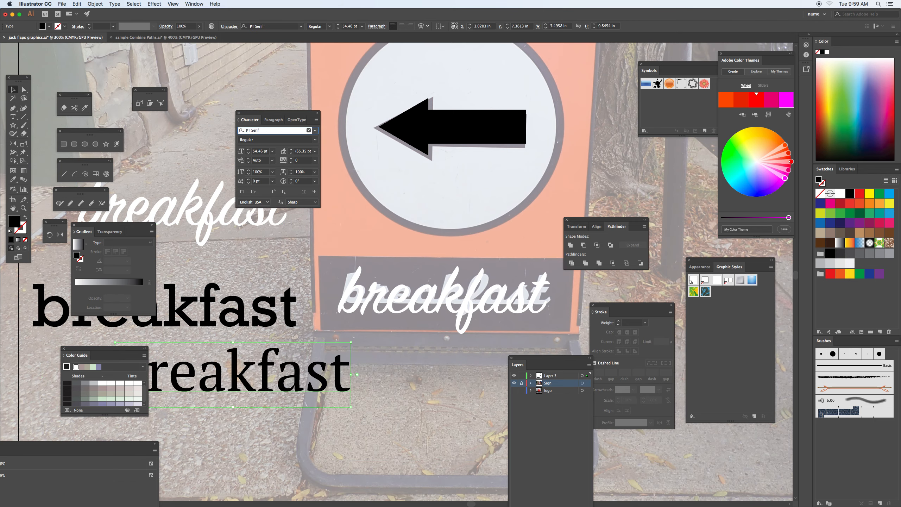
key(Up)
key(Up)
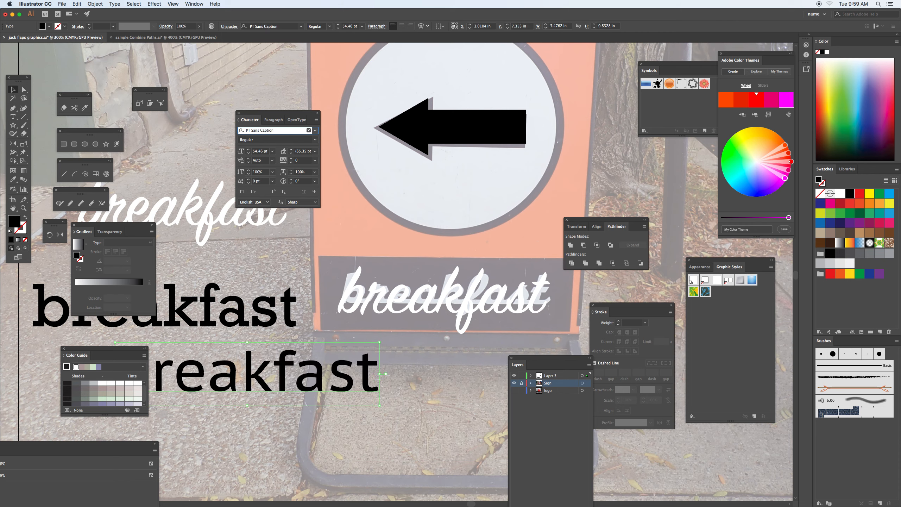
key(Up)
key(Up)
key(Up)
key(Up)
key(Up)
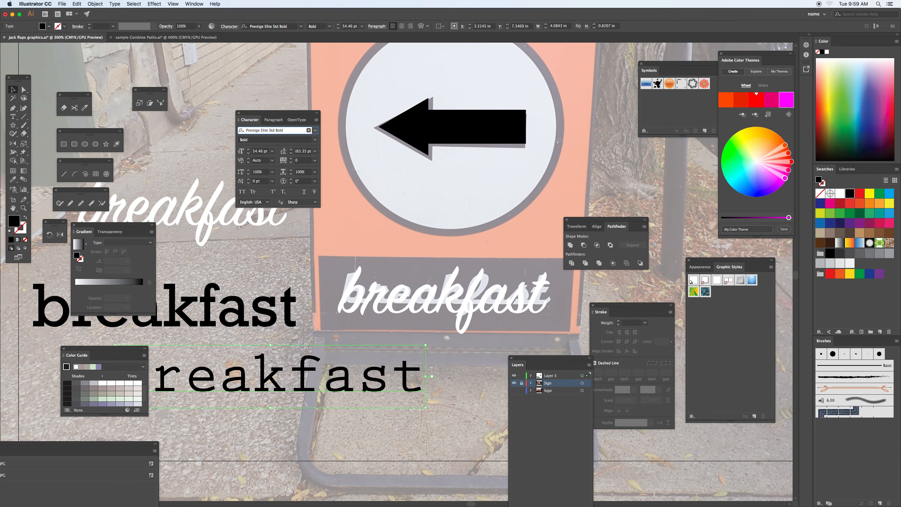
key(Up)
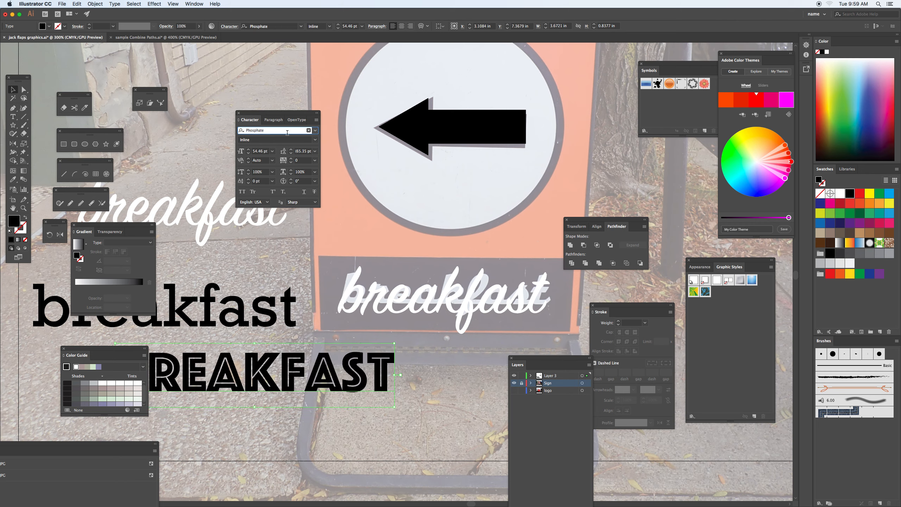
key(Up)
key(Up)
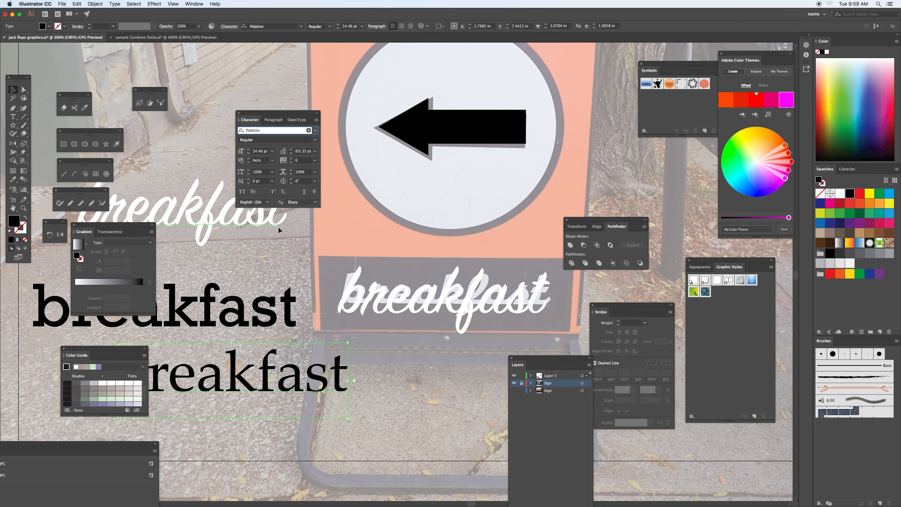
Set the Palatino breakfast text to Bold Italic and place it just below the sign's breakfast panel
click(314, 141)
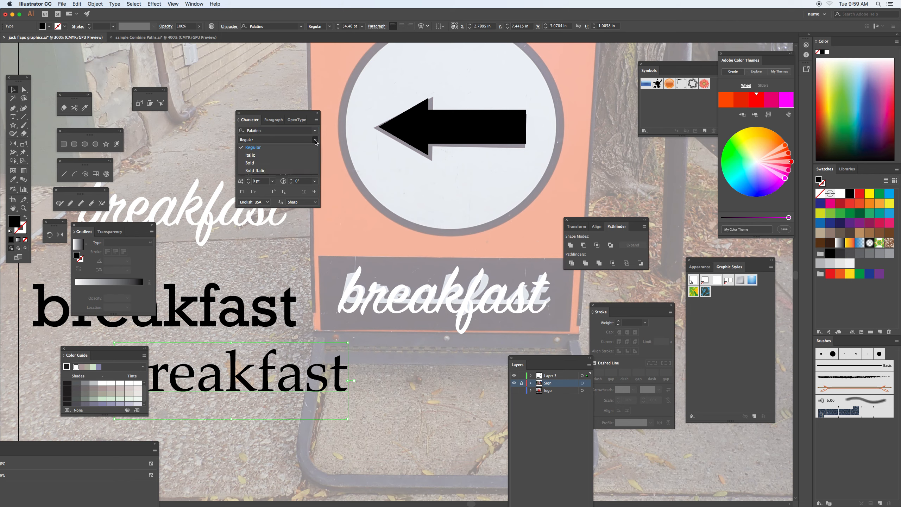
click(257, 155)
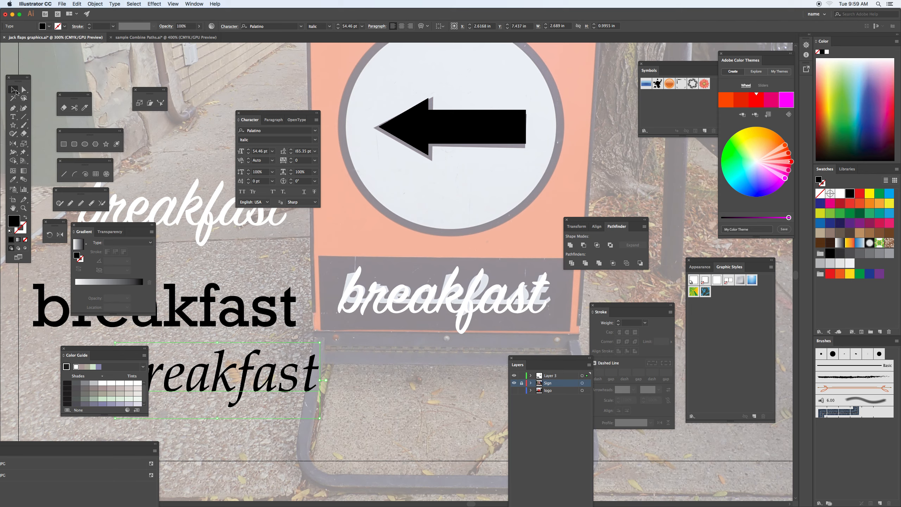
drag(254, 376, 412, 361)
click(316, 140)
click(316, 155)
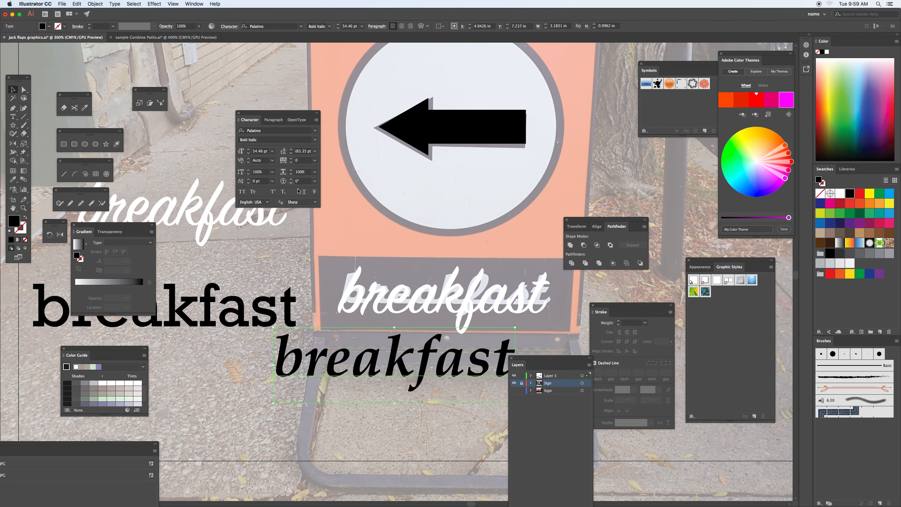
Tighten the tracking of the Palatino breakfast text to -65
click(304, 162)
key(Down)
key(Down)
key(Down)
key(Down)
key(Down)
key(Down)
key(Down)
key(Down)
key(Down)
key(Down)
key(Down)
key(Down)
key(Down)
key(Down)
key(Down)
key(Down)
key(Down)
key(Down)
key(Down)
key(Down)
key(Down)
key(Down)
key(Down)
key(Down)
key(Down)
key(Down)
key(Down)
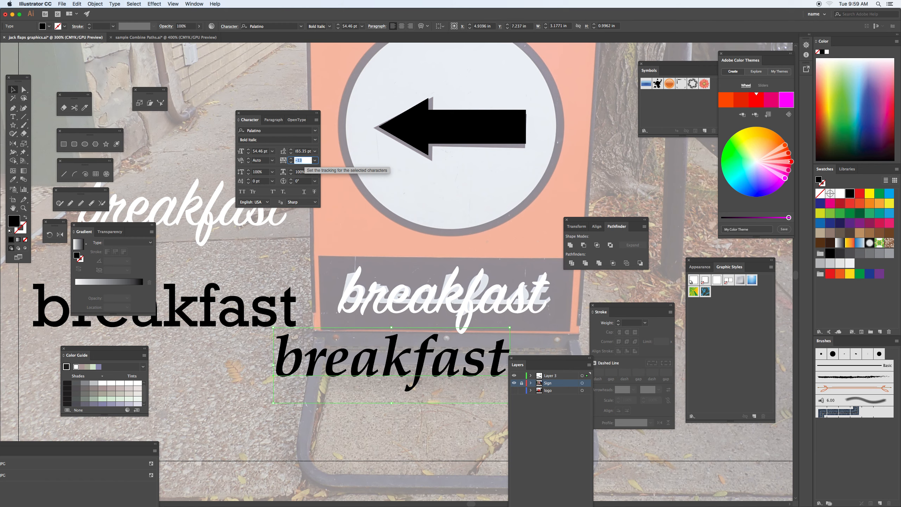
key(Down)
key(Down)
key(Down)
key(Down)
key(Down)
key(Down)
key(Down)
key(Down)
key(Down)
key(Down)
key(Down)
key(Down)
key(Down)
key(Down)
key(Down)
key(Down)
key(Down)
key(Down)
key(Down)
key(Down)
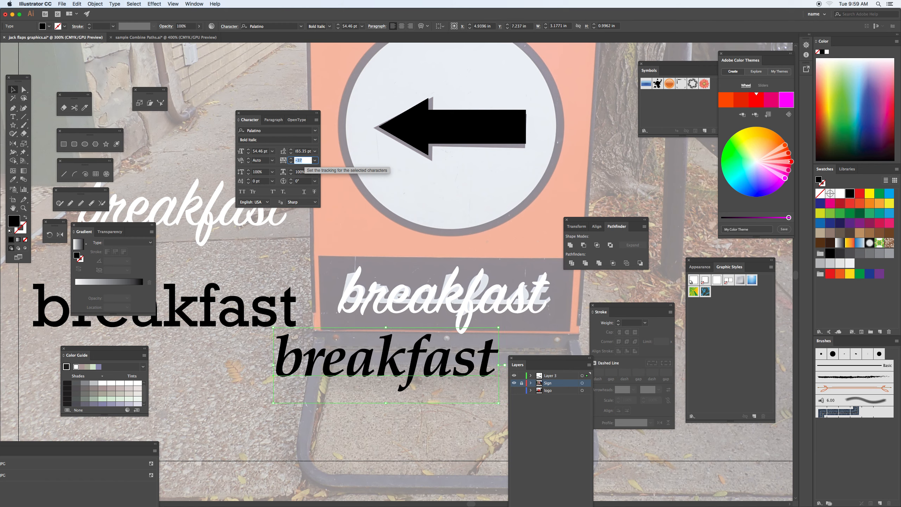
key(Down)
key(Down)
key(Down)
key(Down)
key(Down)
key(Down)
key(Down)
key(Down)
key(Down)
key(Down)
key(Down)
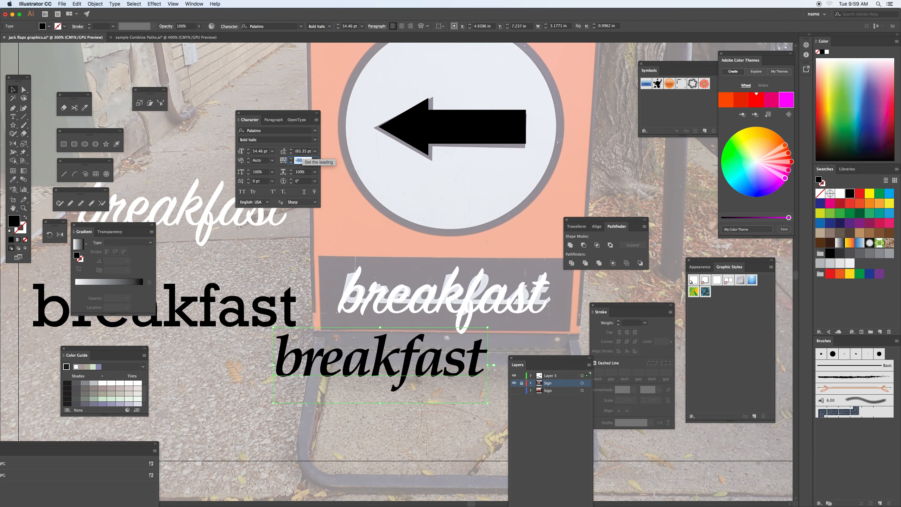
Move the script breakfast text off the dark panel, place the Palatino breakfast text there instead and fill it with white
mouse_move(401, 296)
mouse_down()
mouse_move(276, 420)
mouse_move(371, 345)
mouse_move(402, 297)
mouse_up()
click(840, 194)
click(285, 265)
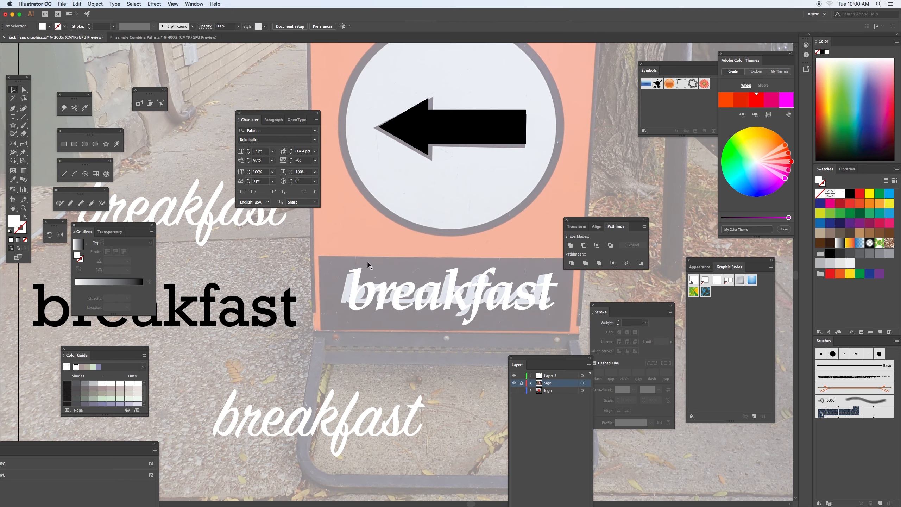
Hide the Sign photo layer and show all the hidden sign shapes
key(super+minus)
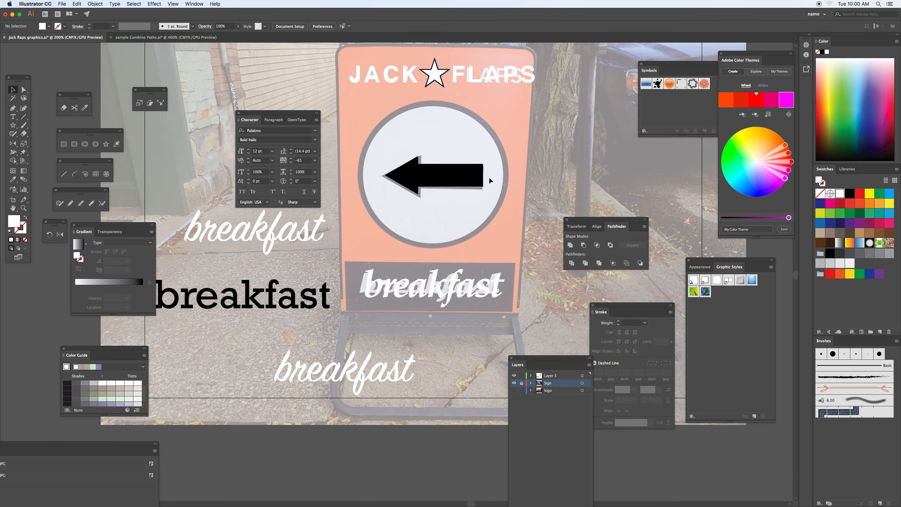
drag(495, 153, 436, 249)
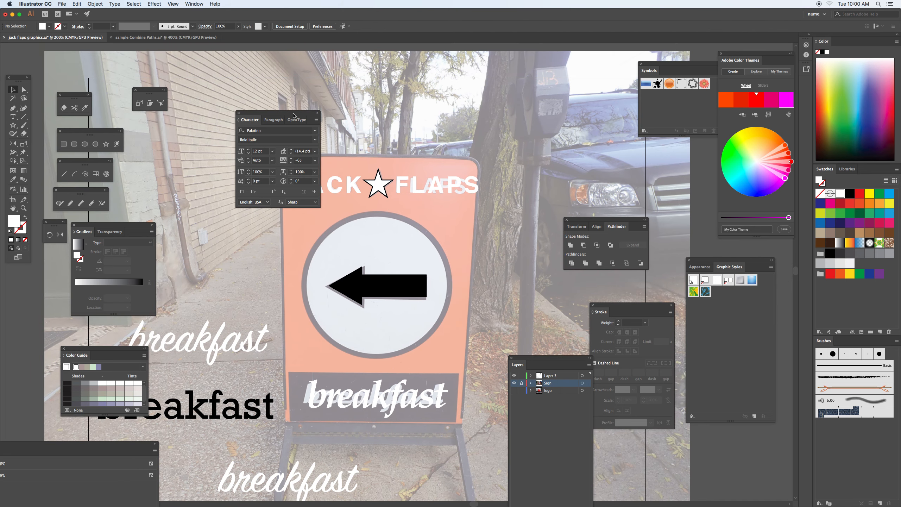
drag(293, 115, 220, 83)
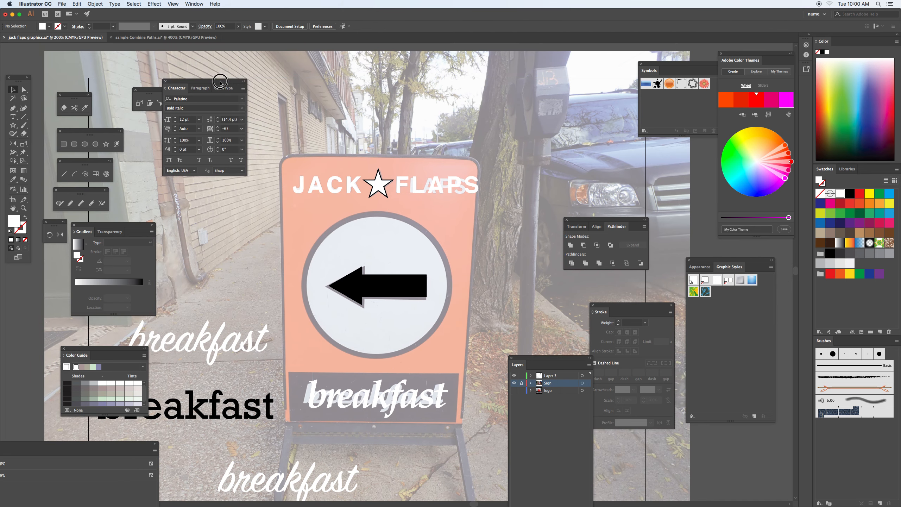
click(513, 382)
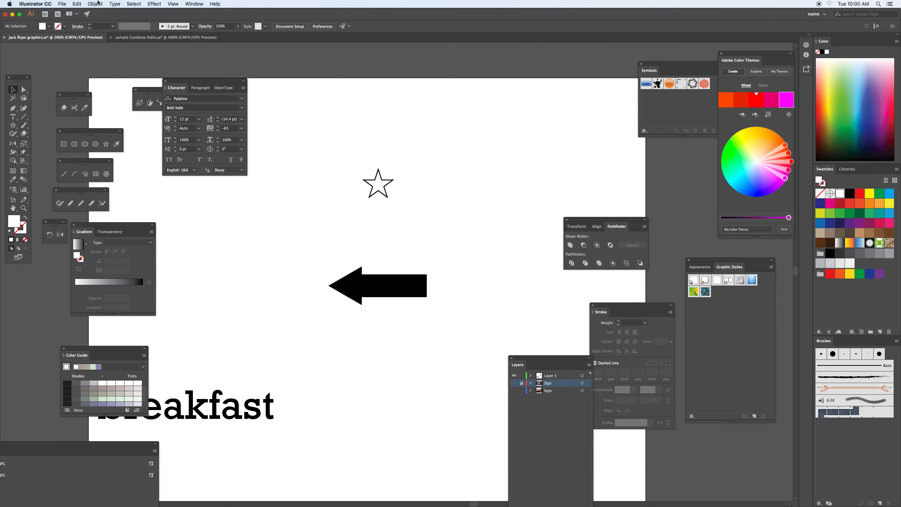
click(98, 4)
click(113, 62)
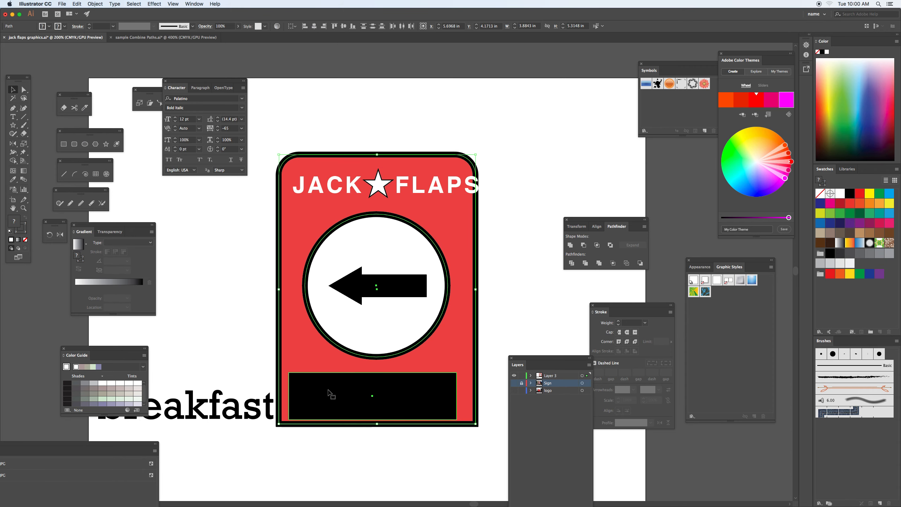
drag(326, 394, 392, 382)
drag(294, 346, 354, 429)
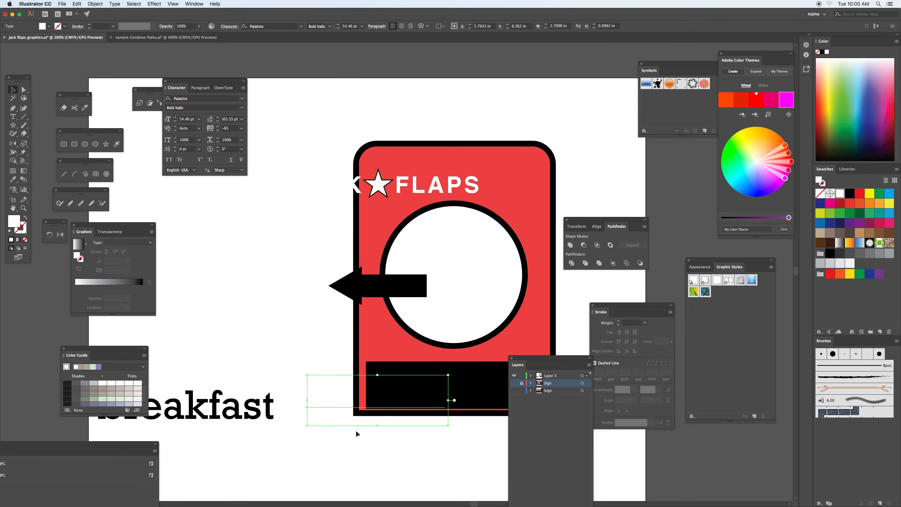
key(a)
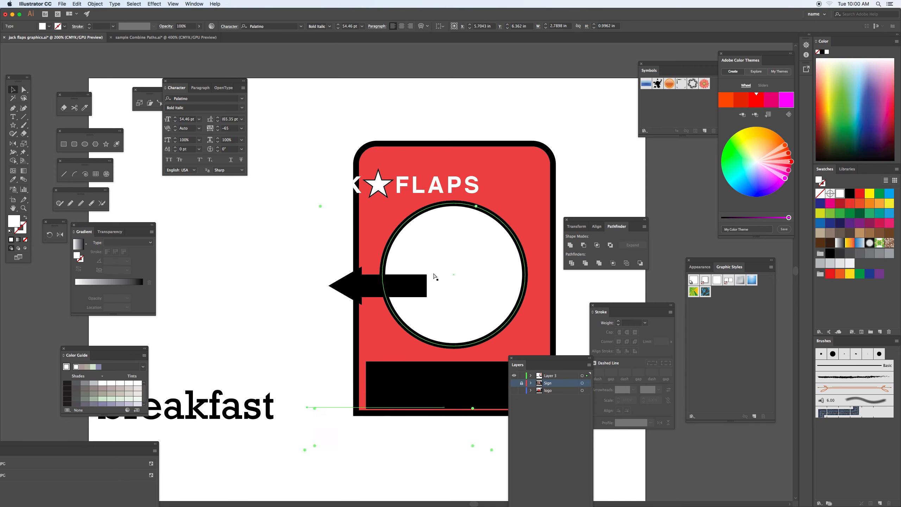
key(super+z)
key(super+z)
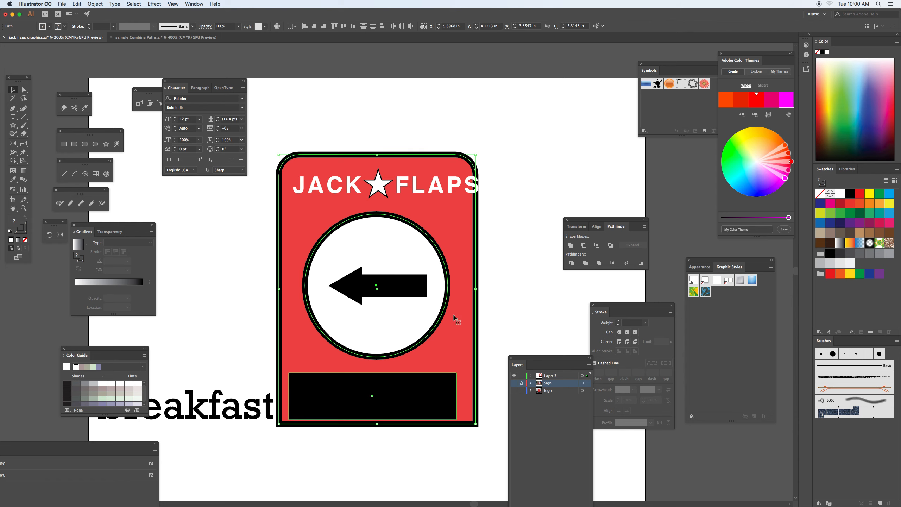
click(496, 279)
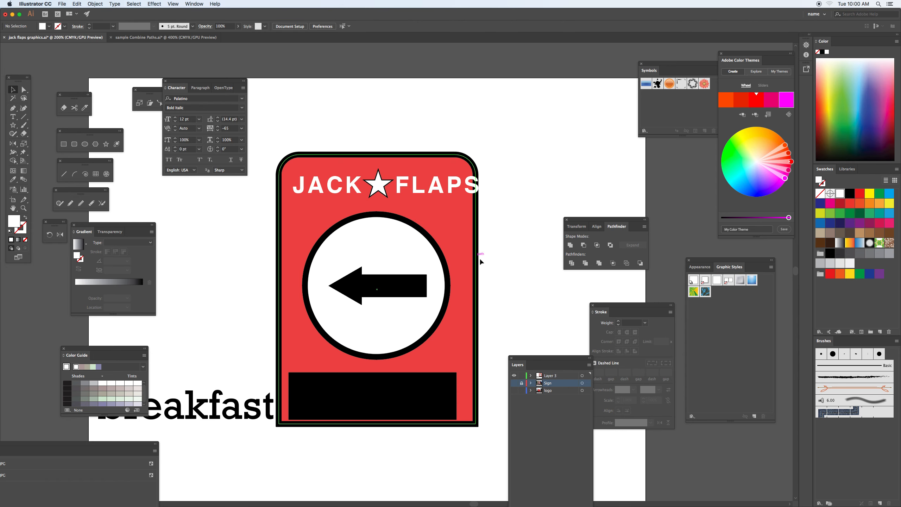
Bring the white breakfast text in front of the black panel and select all the sign artwork
drag(488, 143, 447, 433)
drag(437, 389, 478, 347)
key(cmd+z)
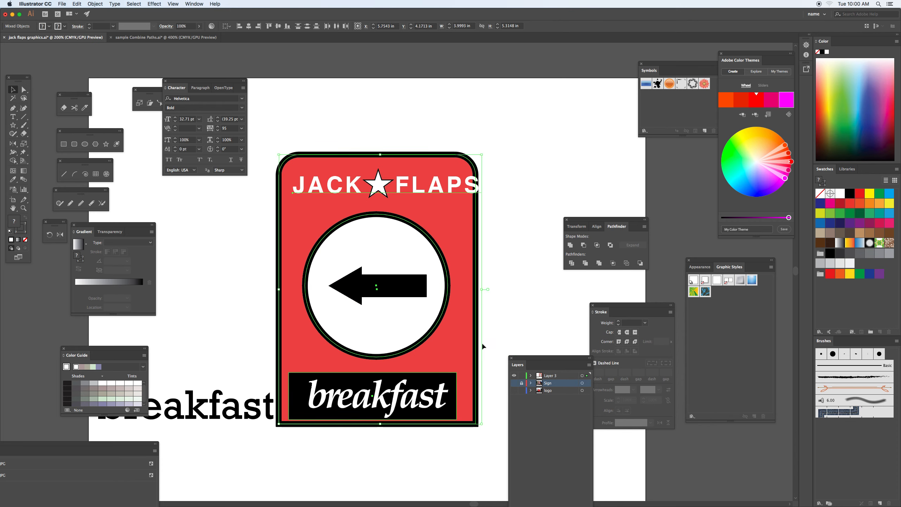
Move the spare Rockwell and script breakfast texts farther away from the sign
drag(250, 406, 204, 407)
drag(233, 347, 153, 338)
drag(209, 411, 167, 411)
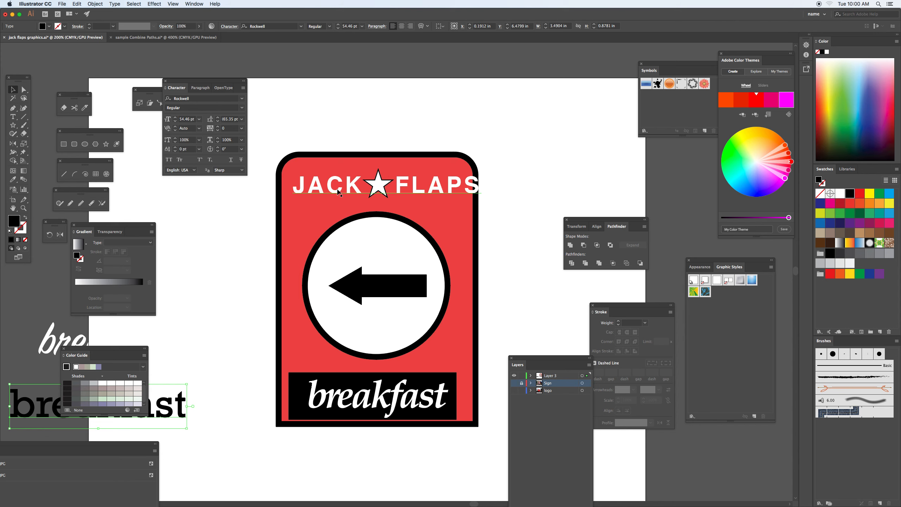
Group the star with the JACK FLAPS lettering
click(370, 192)
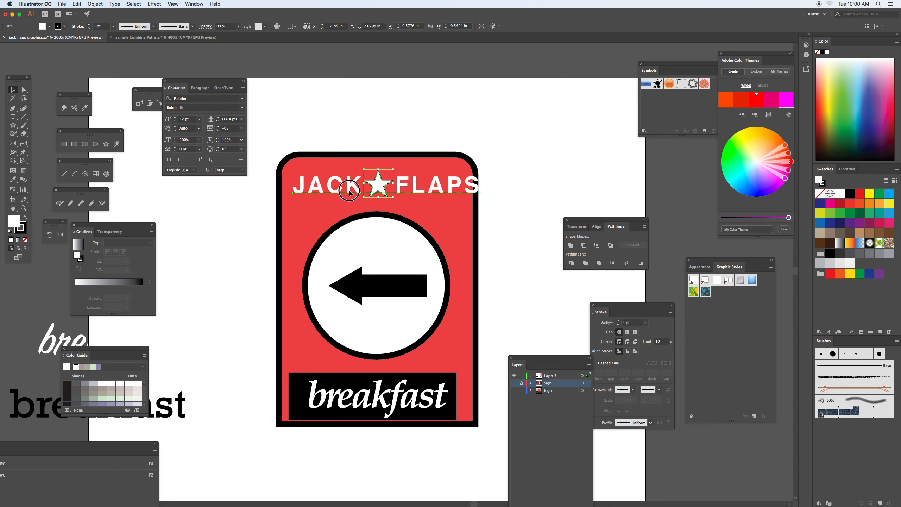
click(349, 192)
drag(381, 189, 374, 159)
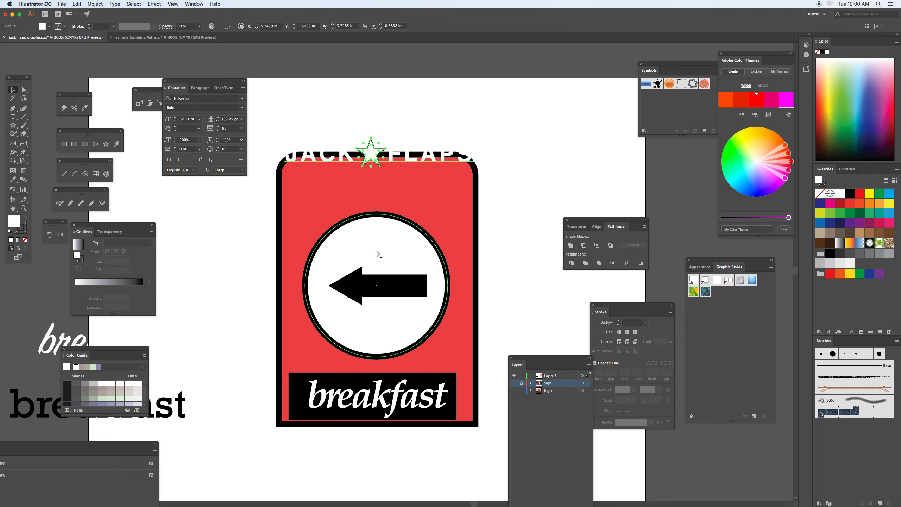
key(super+z)
Group the black arrow with the white circle behind it
click(364, 286)
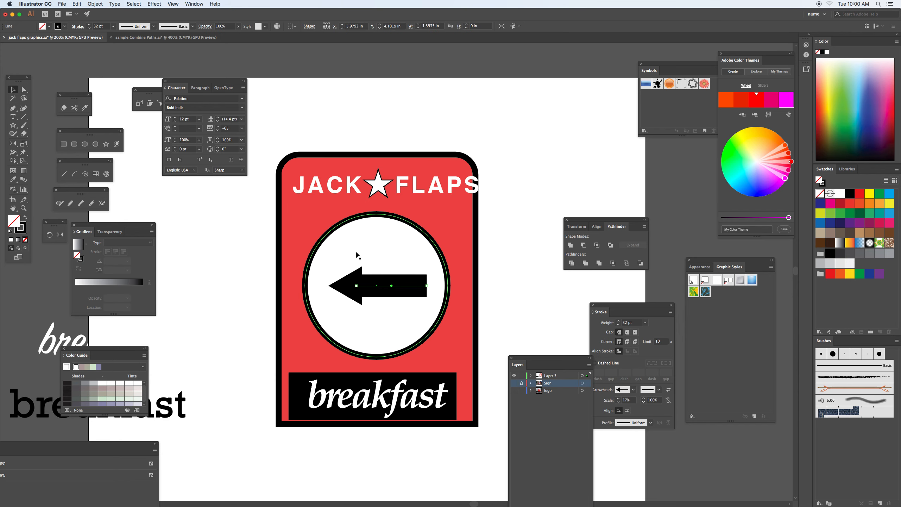
click(356, 255)
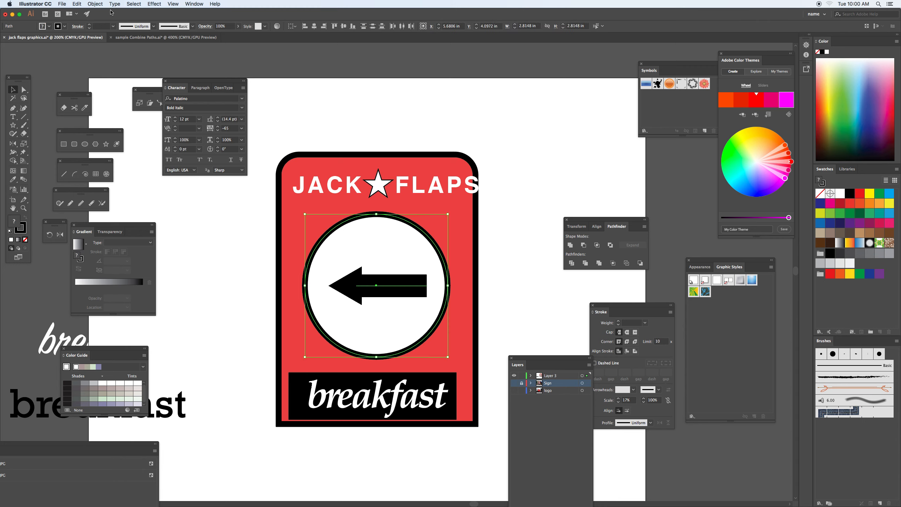
click(95, 4)
click(98, 30)
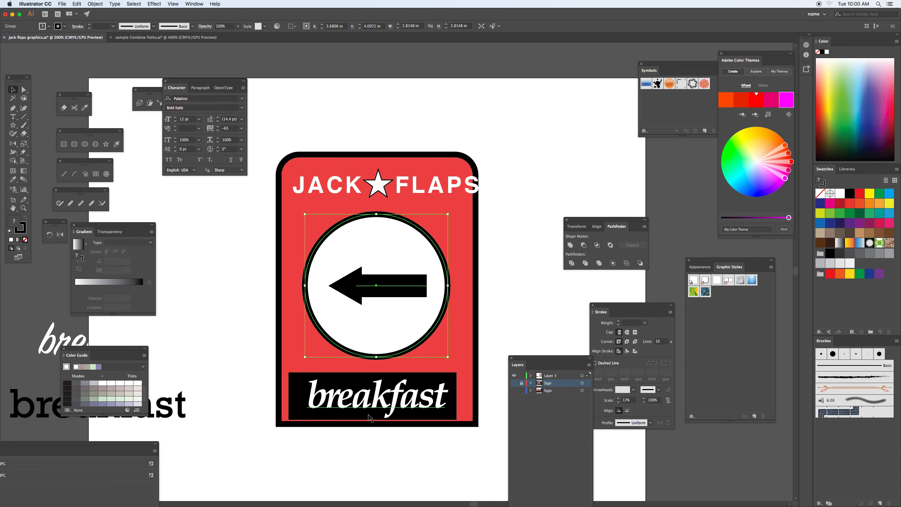
Center the breakfast text and its black panel horizontally on each other and group them
click(369, 401)
shift+click(300, 390)
shift+click(360, 256)
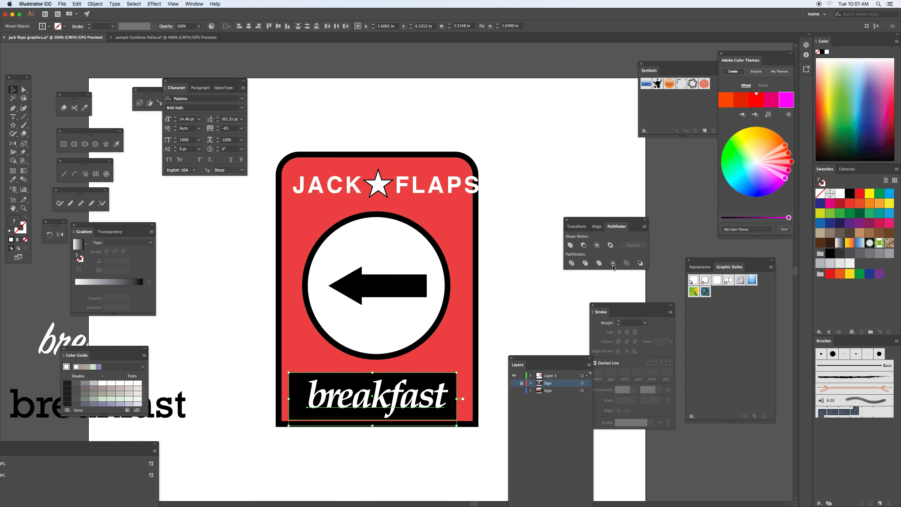
drag(612, 223, 552, 229)
click(539, 233)
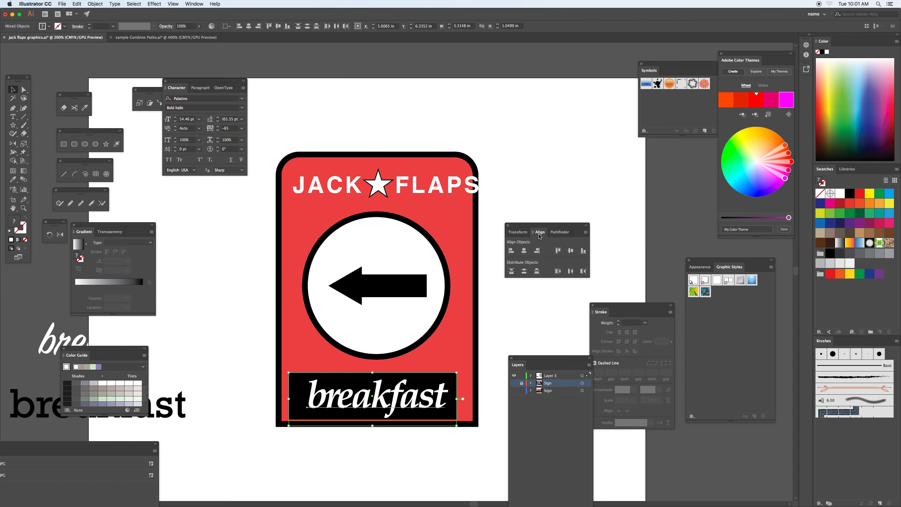
click(524, 251)
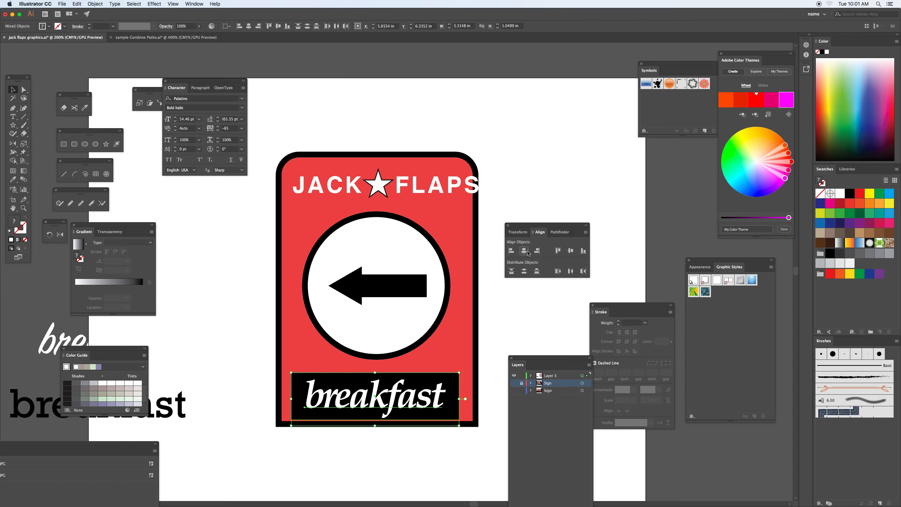
key(super+g)
Reposition the red background, lettering, arrow circle and breakfast panel, and align their horizontal centers
drag(277, 147, 477, 439)
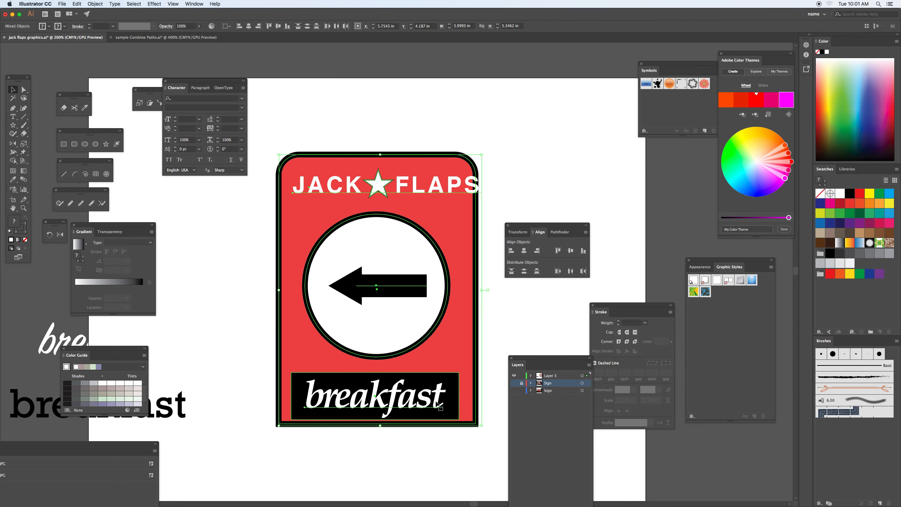
click(265, 332)
drag(339, 282, 267, 298)
drag(330, 198, 285, 209)
drag(383, 403, 310, 419)
drag(404, 324, 426, 324)
drag(273, 139, 419, 472)
click(524, 250)
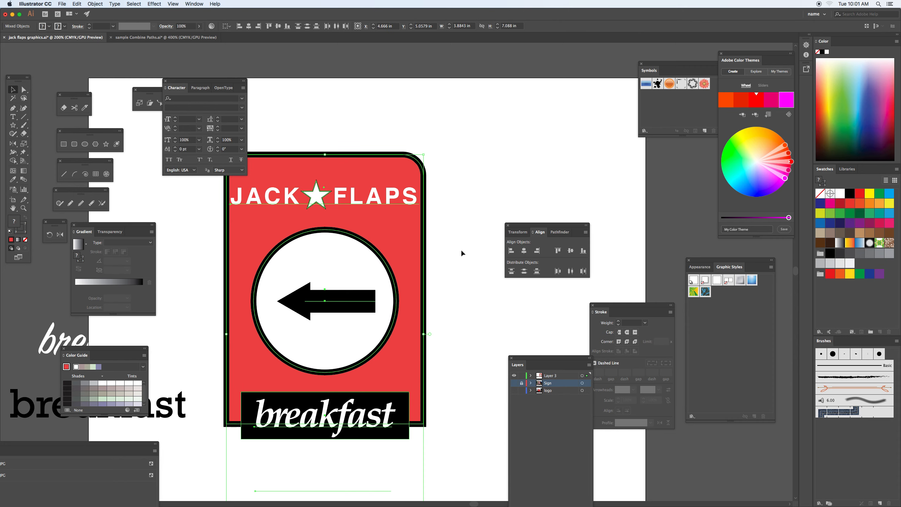
Raise the JACK FLAPS lettering, arrow circle and breakfast panel so they sit evenly spaced inside the red background
click(461, 253)
click(368, 199)
drag(369, 198, 369, 185)
drag(365, 262, 364, 250)
drag(372, 403, 372, 367)
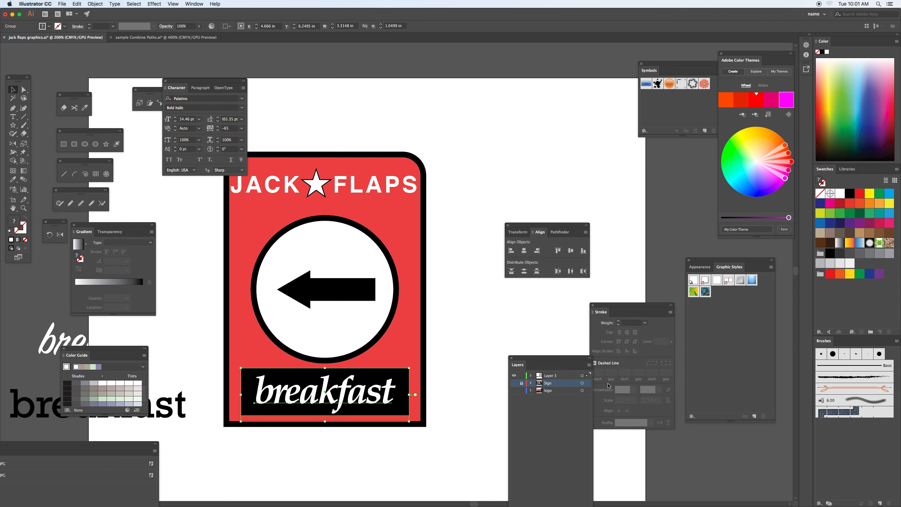
click(469, 337)
Show the Sign photo layer and apply the white-to-black linear gradient to the red background's border stroke
key(super+equal)
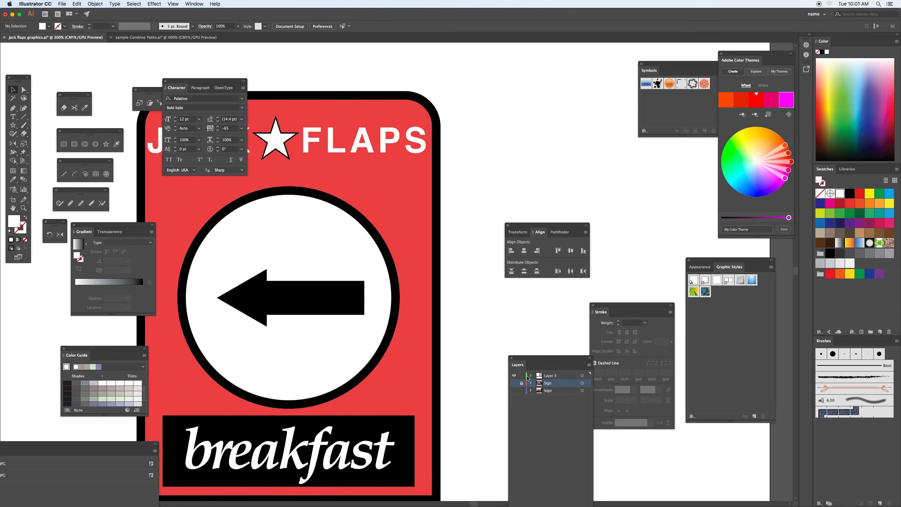
click(513, 382)
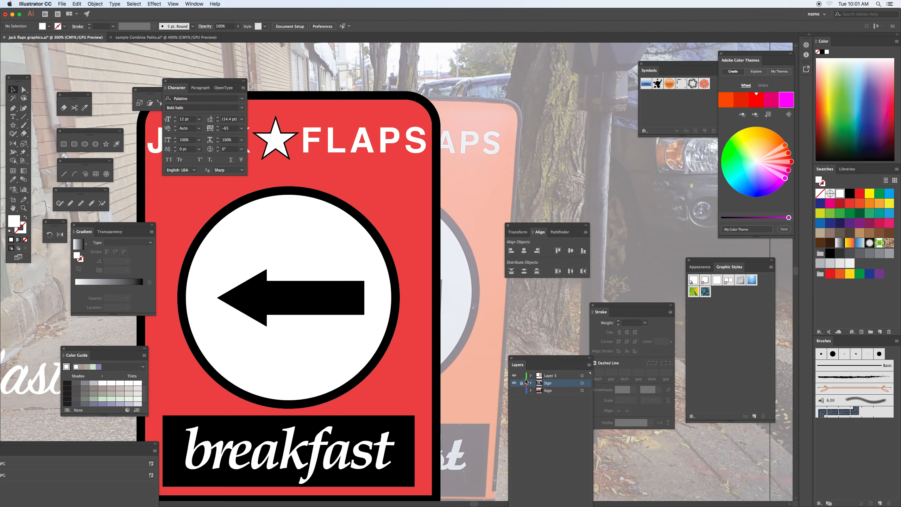
click(437, 295)
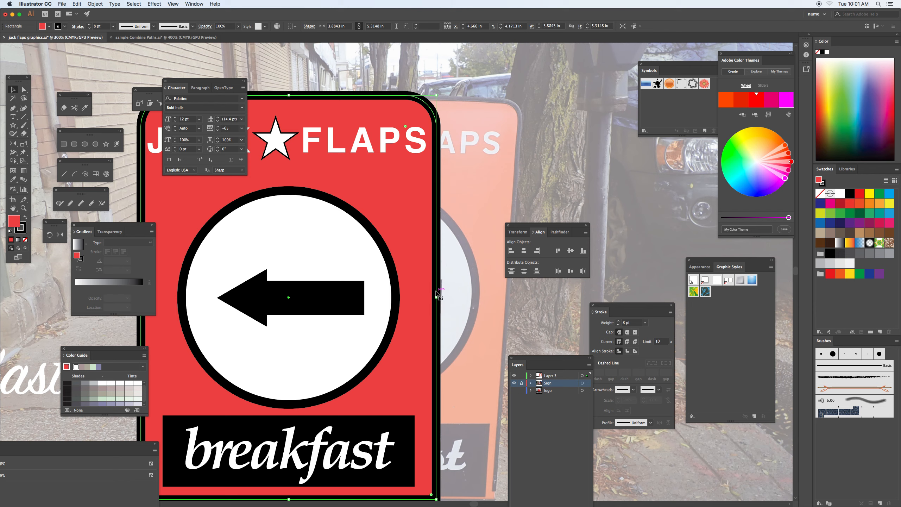
key(x)
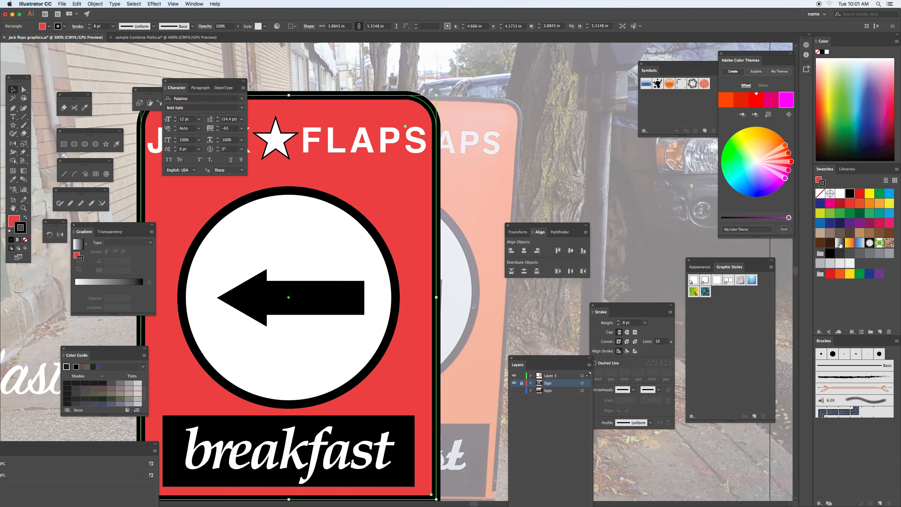
click(840, 243)
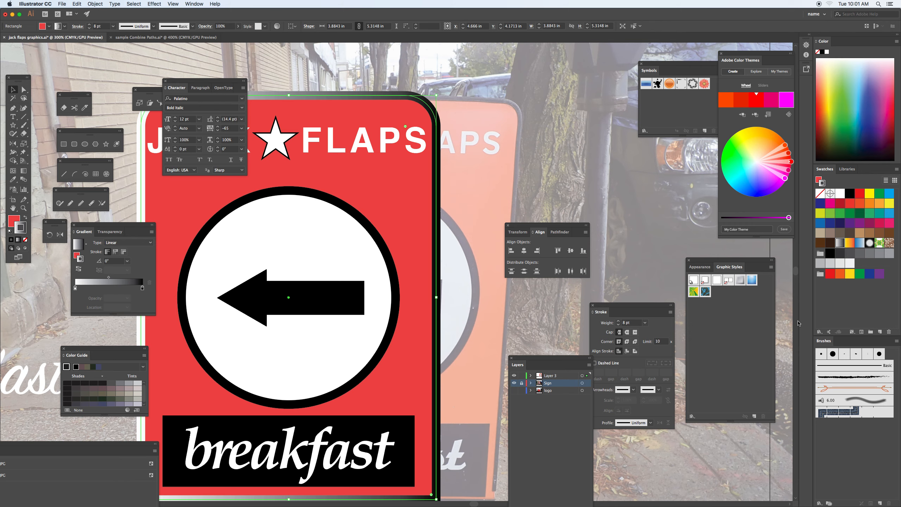
Load the Metals gradient library, apply a silver gradient to the border stroke and run the gradient across the stroke
click(819, 332)
mouse_move(837, 400)
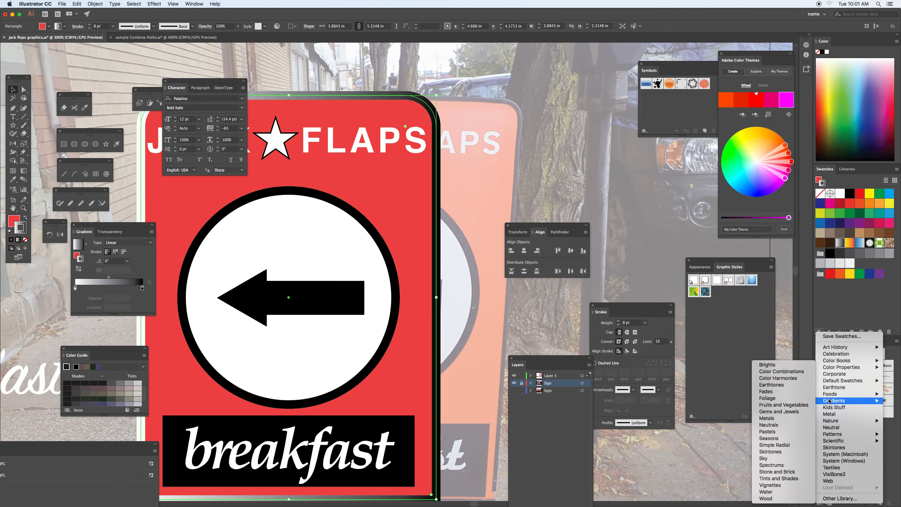
click(773, 418)
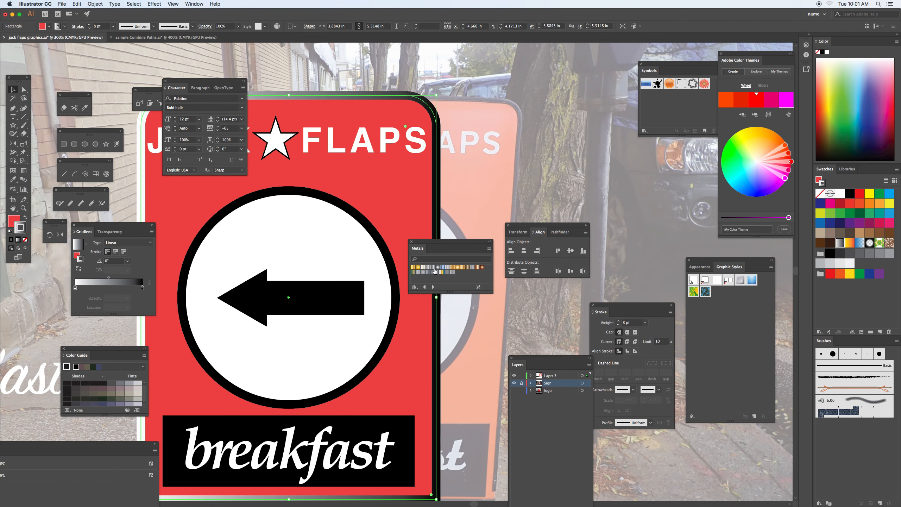
click(435, 270)
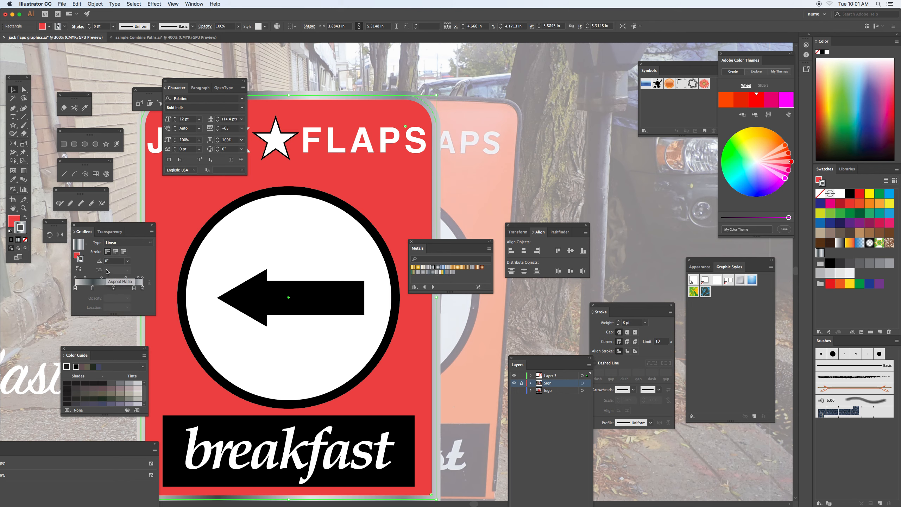
click(124, 252)
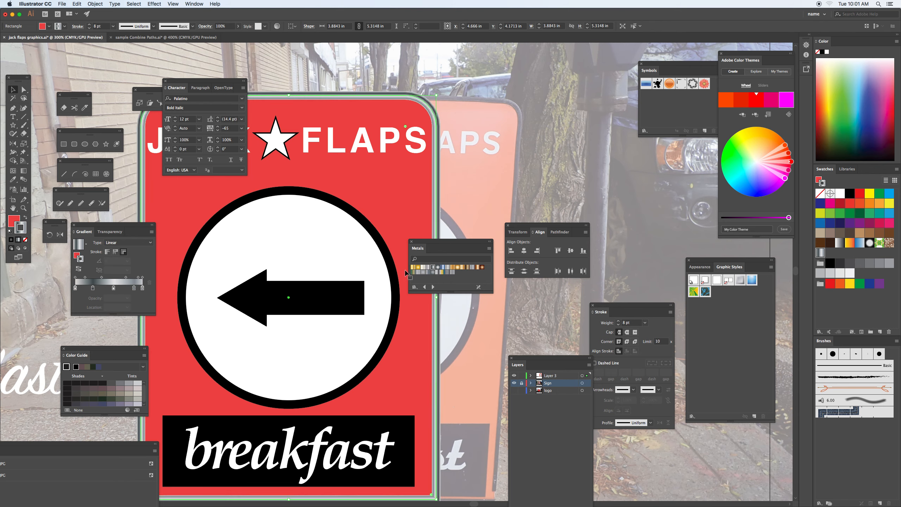
Set the border gradient's second-to-last color stop to black
double_click(134, 288)
click(51, 325)
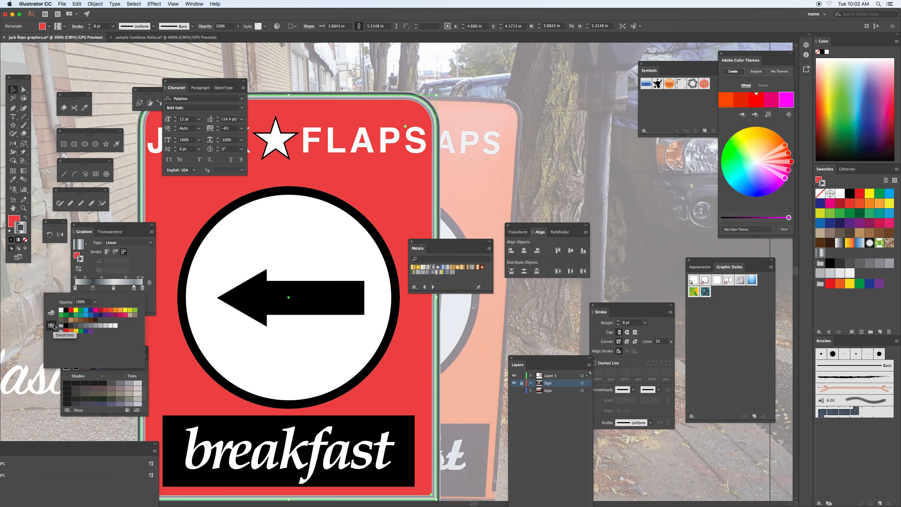
click(65, 310)
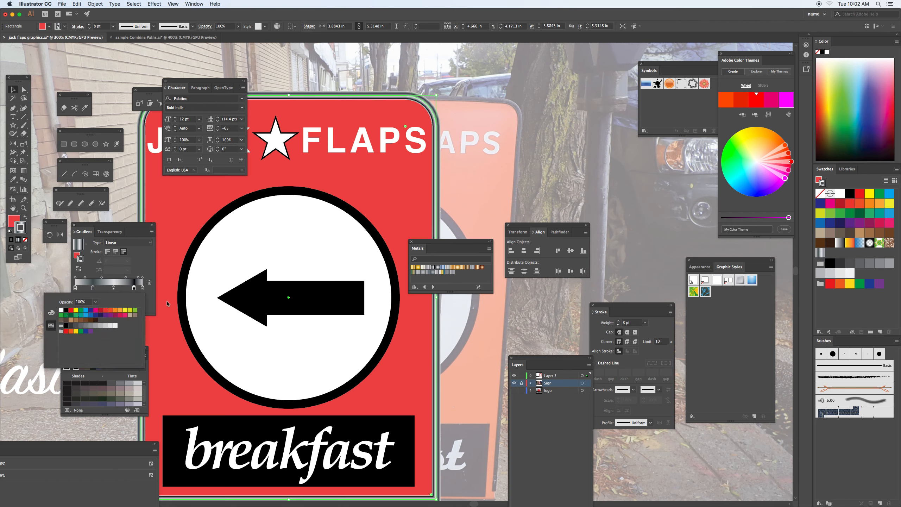
Move the border gradient's second stop closer to the start, remove the first stop, and deselect the sign
click(94, 288)
drag(92, 288, 84, 288)
click(75, 288)
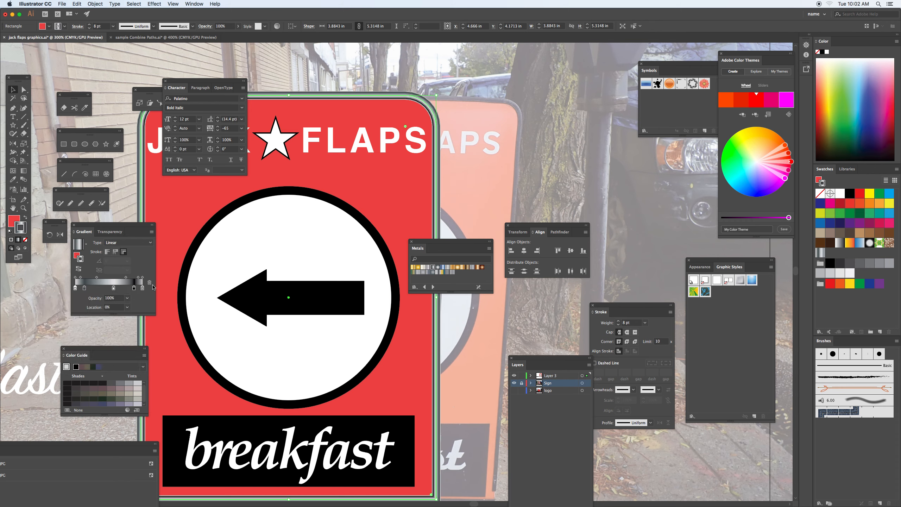
drag(75, 289, 76, 306)
click(75, 288)
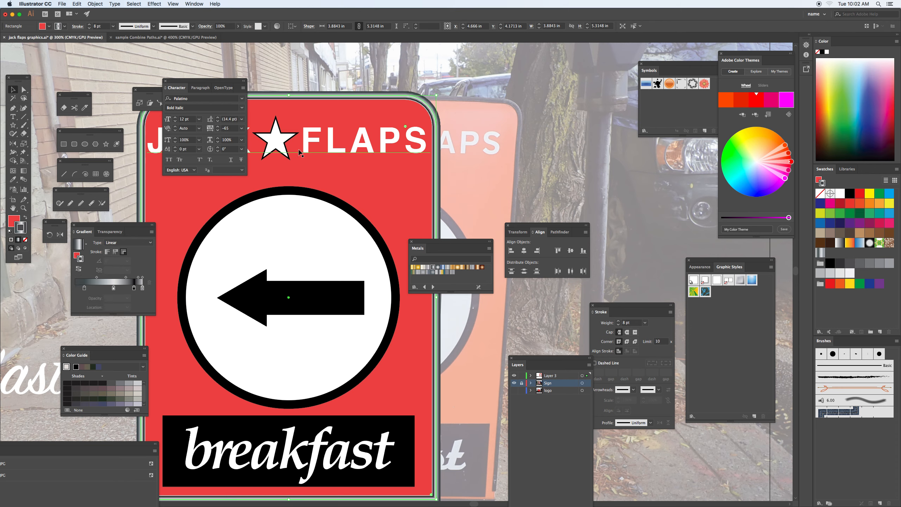
click(298, 85)
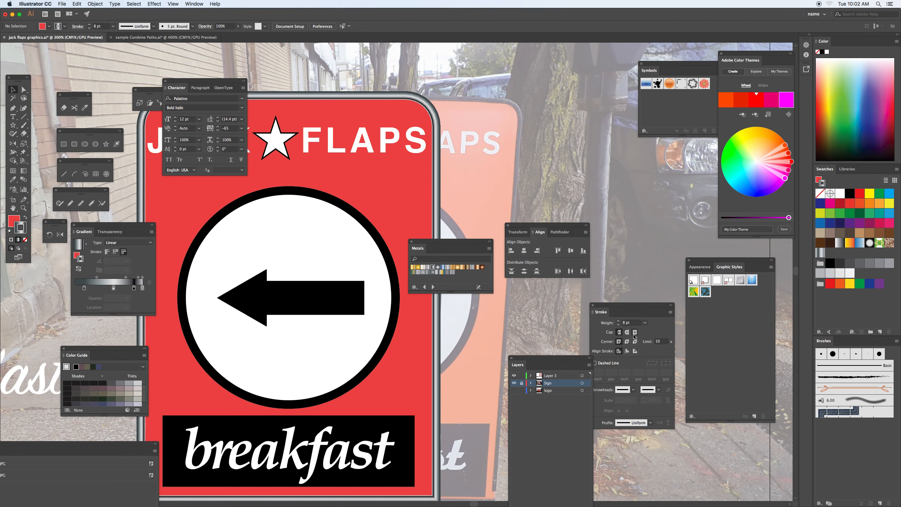
Hide the Sign photo layer and delete the leftover breakfast lettering beside the sign
click(513, 383)
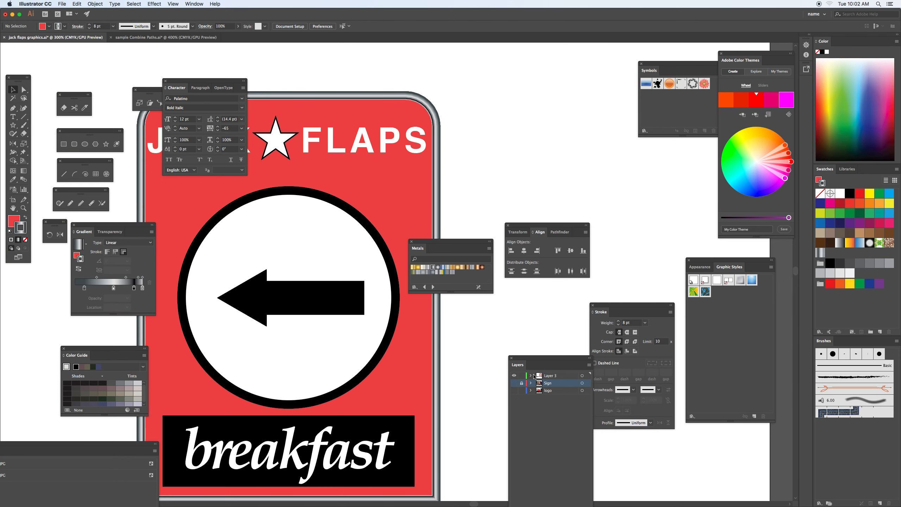
key(Tab)
drag(47, 303, 76, 478)
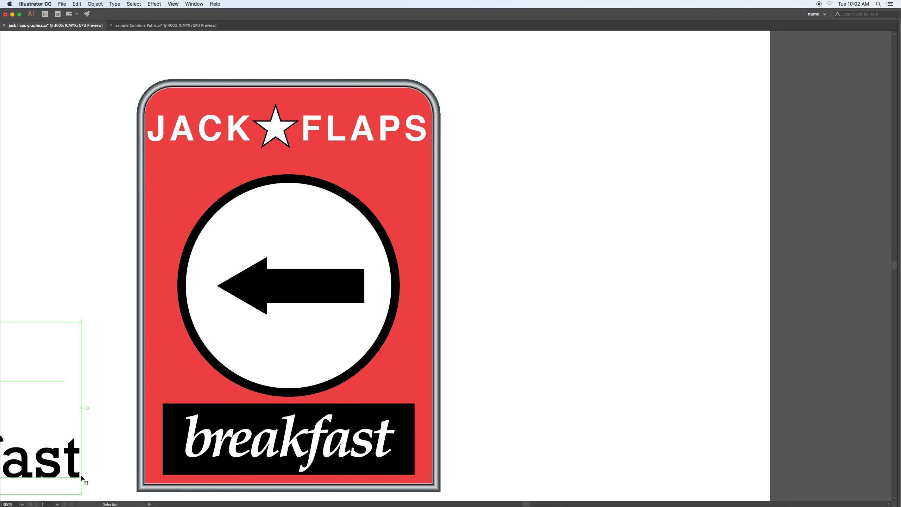
key(Delete)
Select all the sign artwork, group it, and preview it centered in full-screen mode without panels before restoring the panels
drag(121, 68, 455, 497)
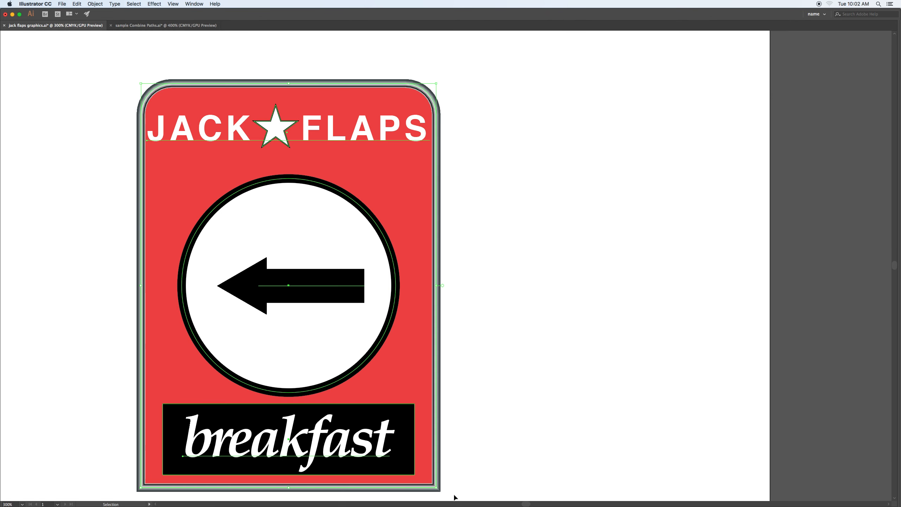
key(a)
key(v)
key(f)
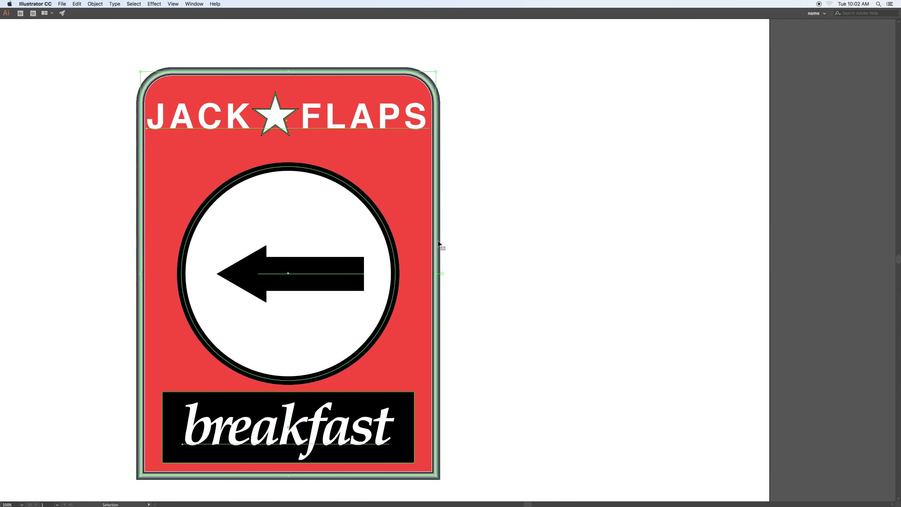
key(f)
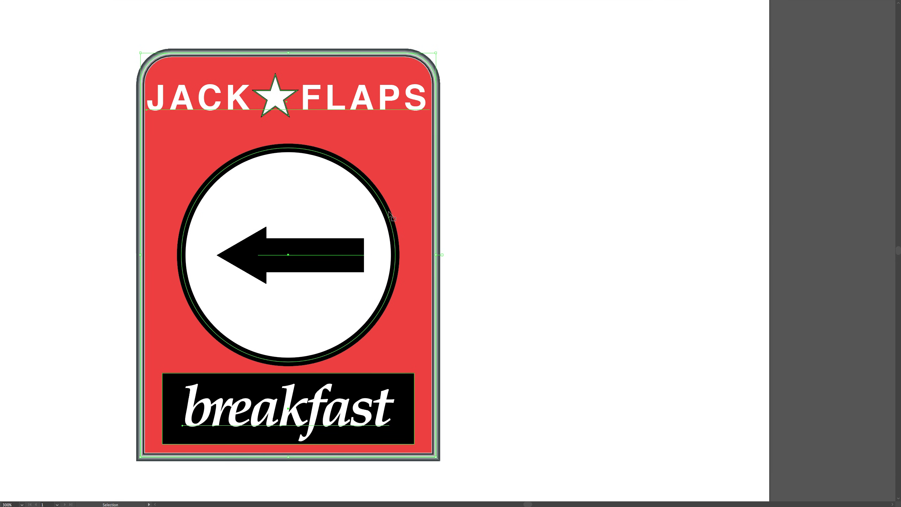
key(space)
drag(348, 201, 481, 197)
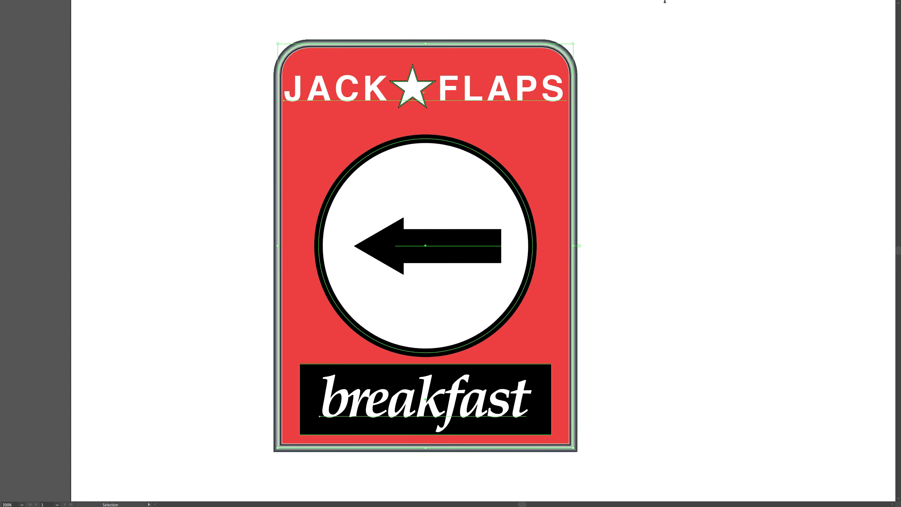
key(Tab)
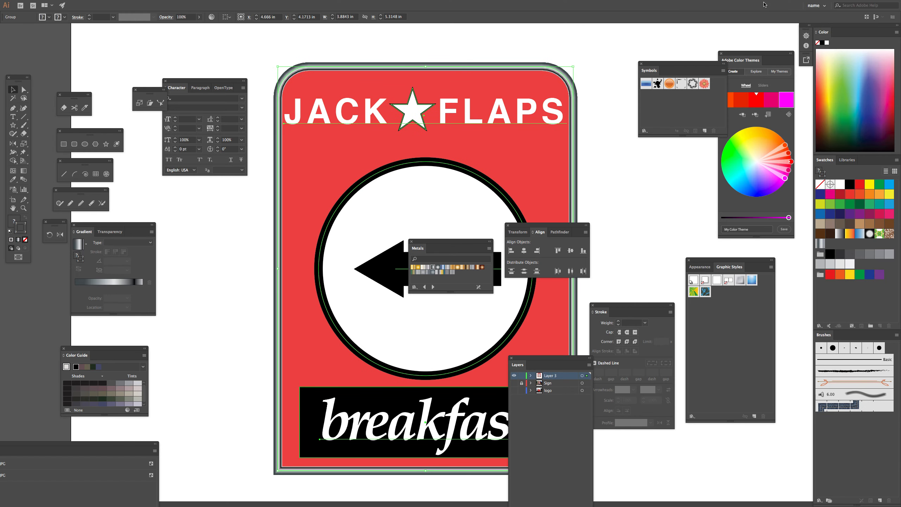